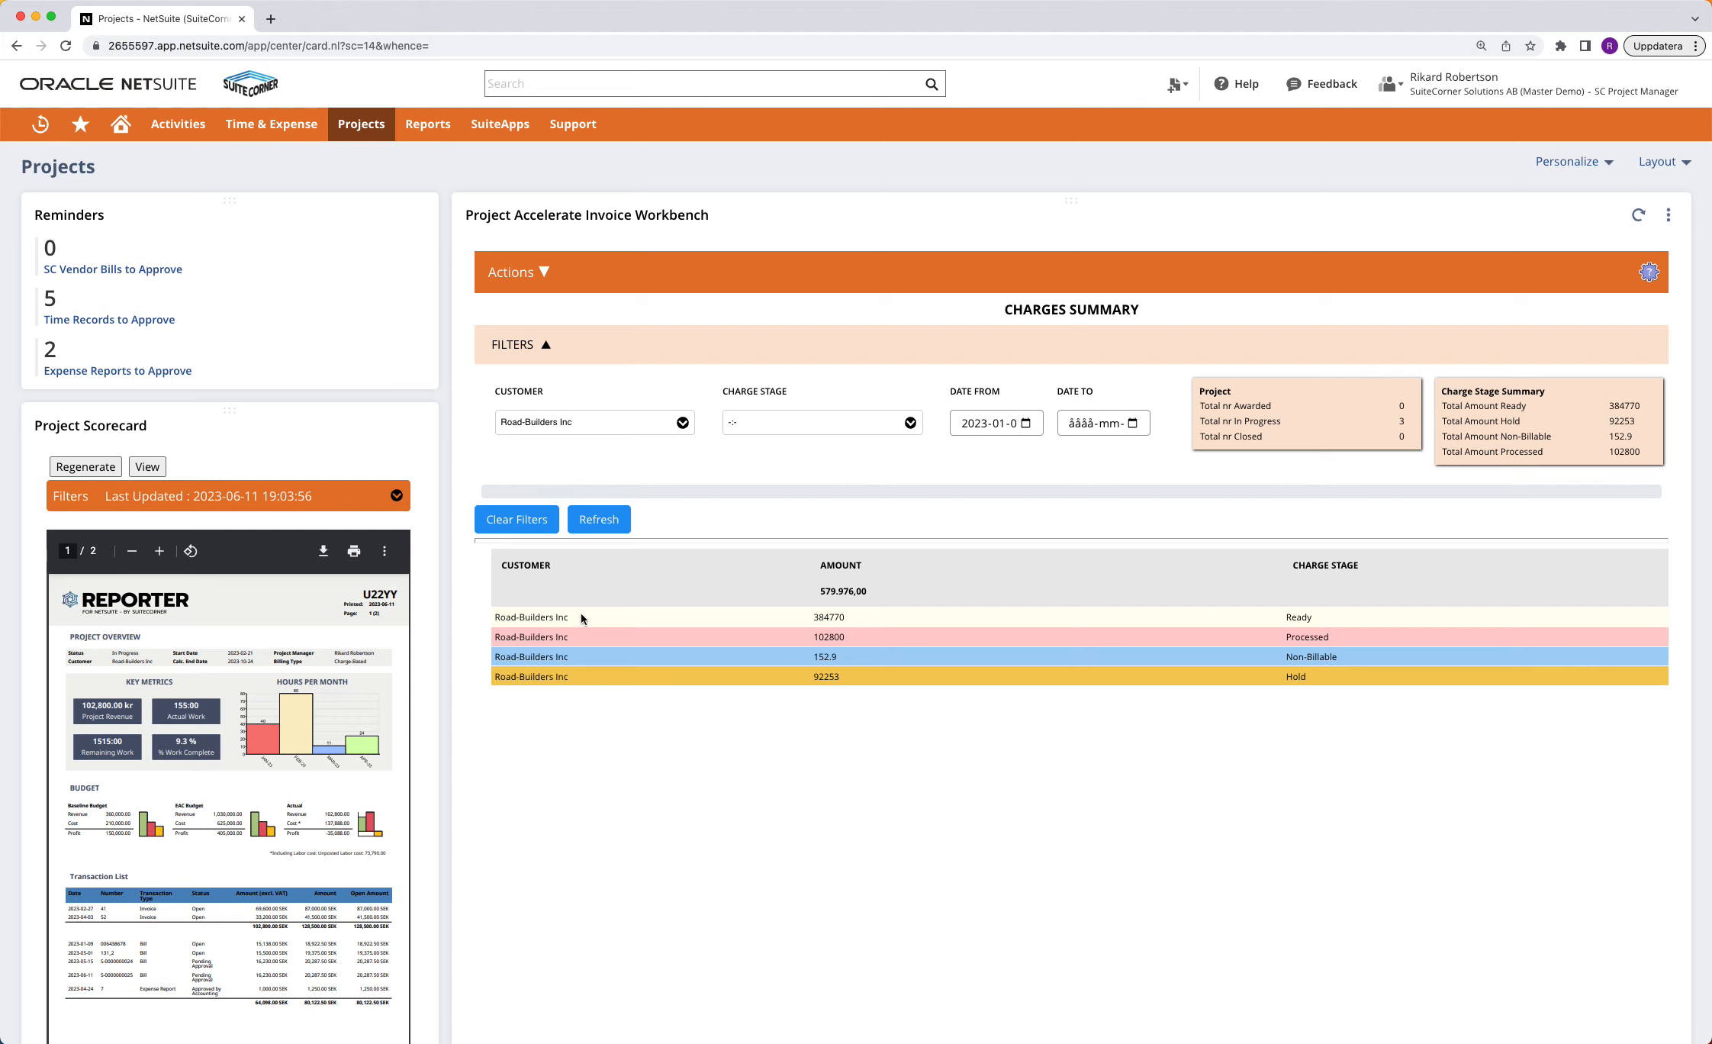
Switch the invoice workbench from the charges summary to the Adjust Charges view
left_click(1021, 616)
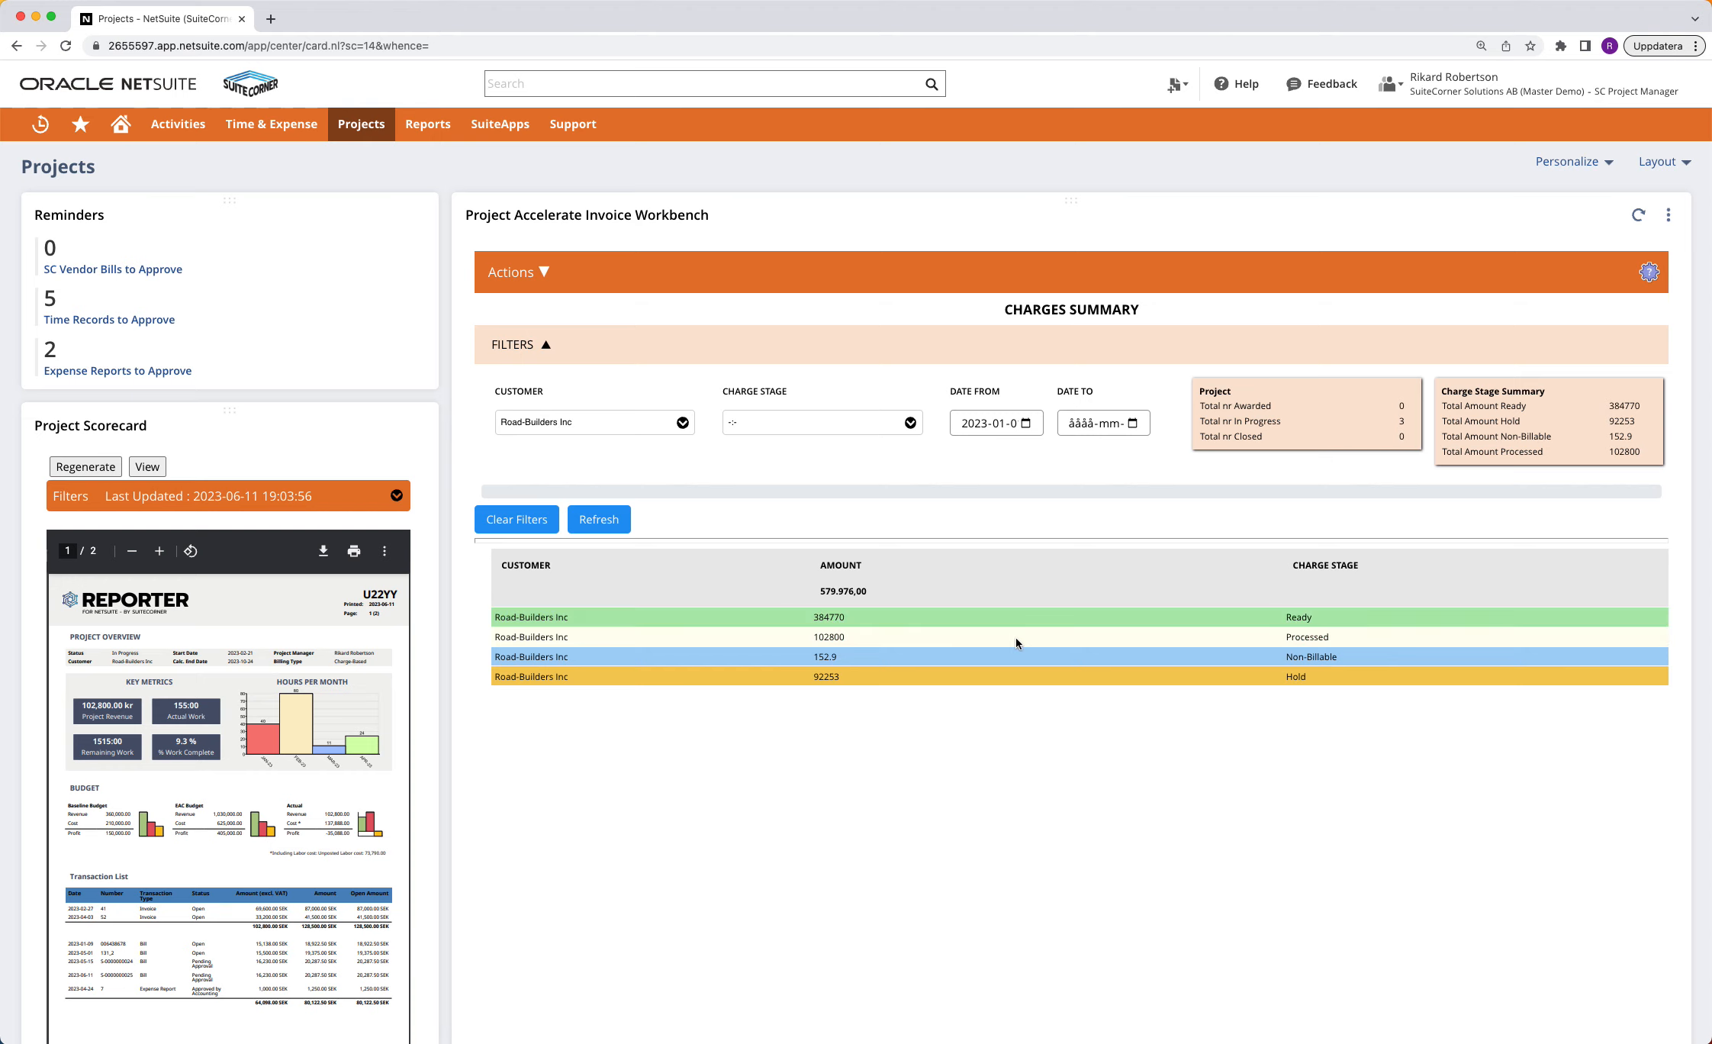
left_click(1015, 636)
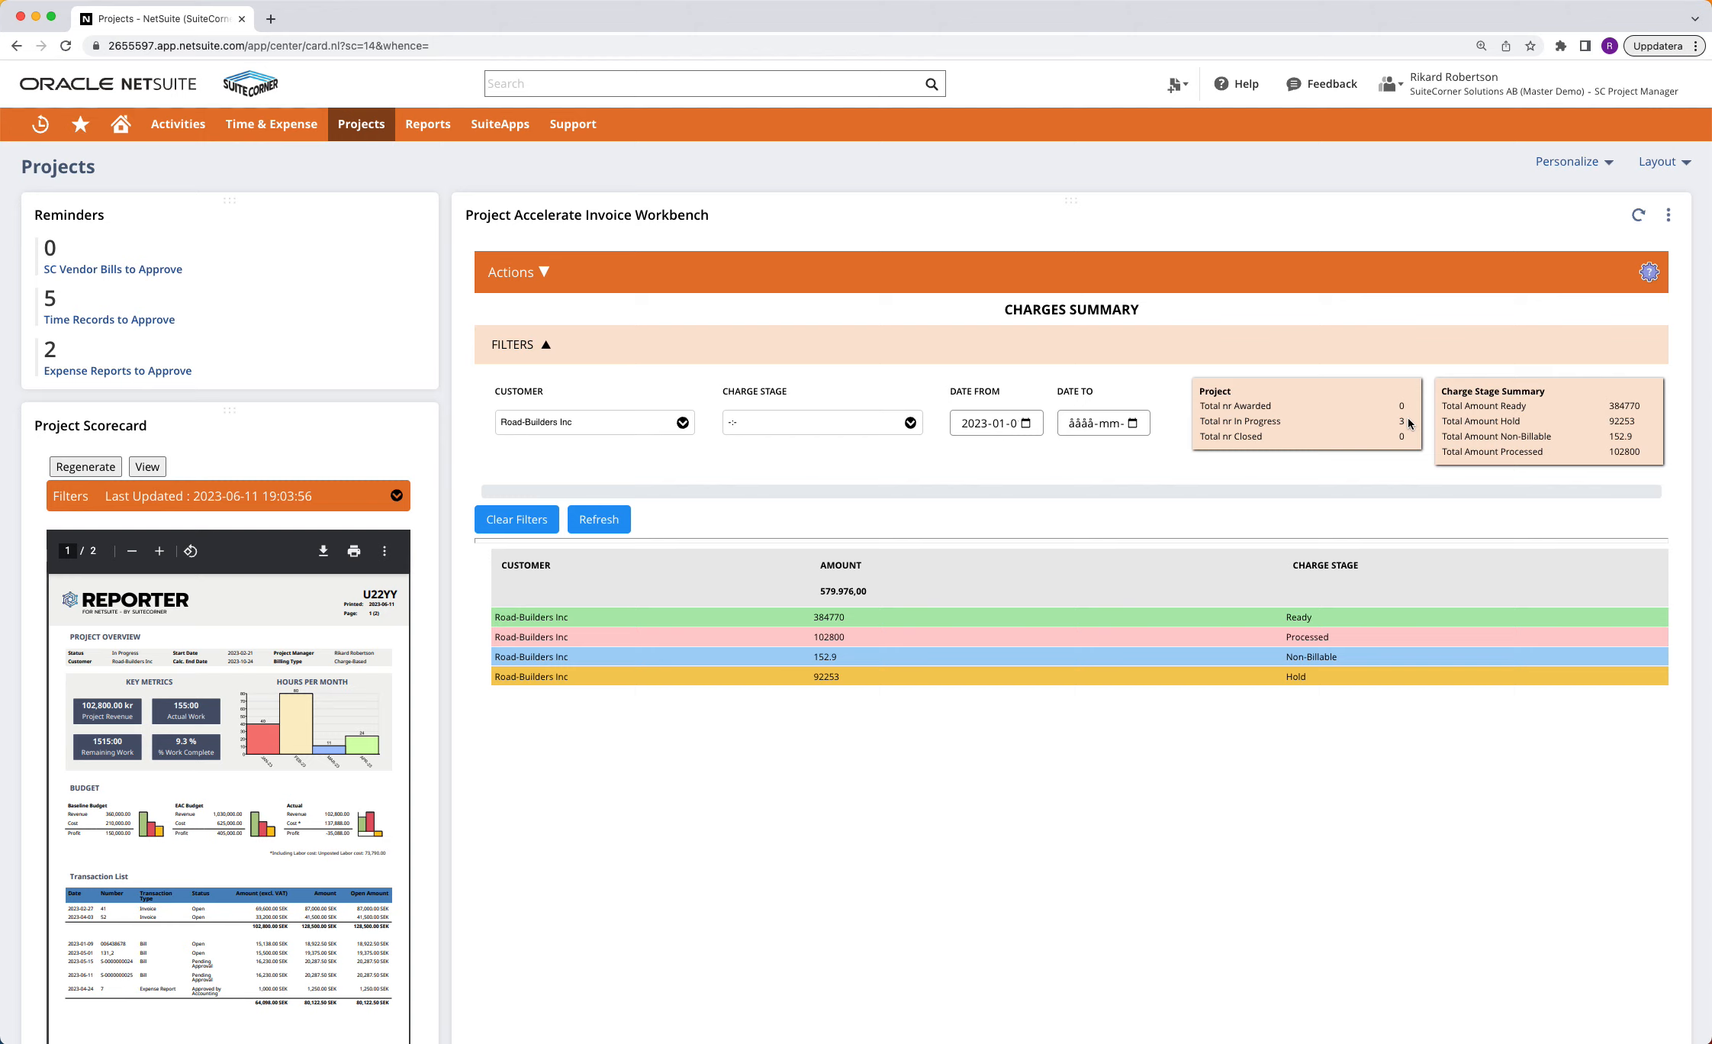
left_click(519, 272)
left_click(529, 338)
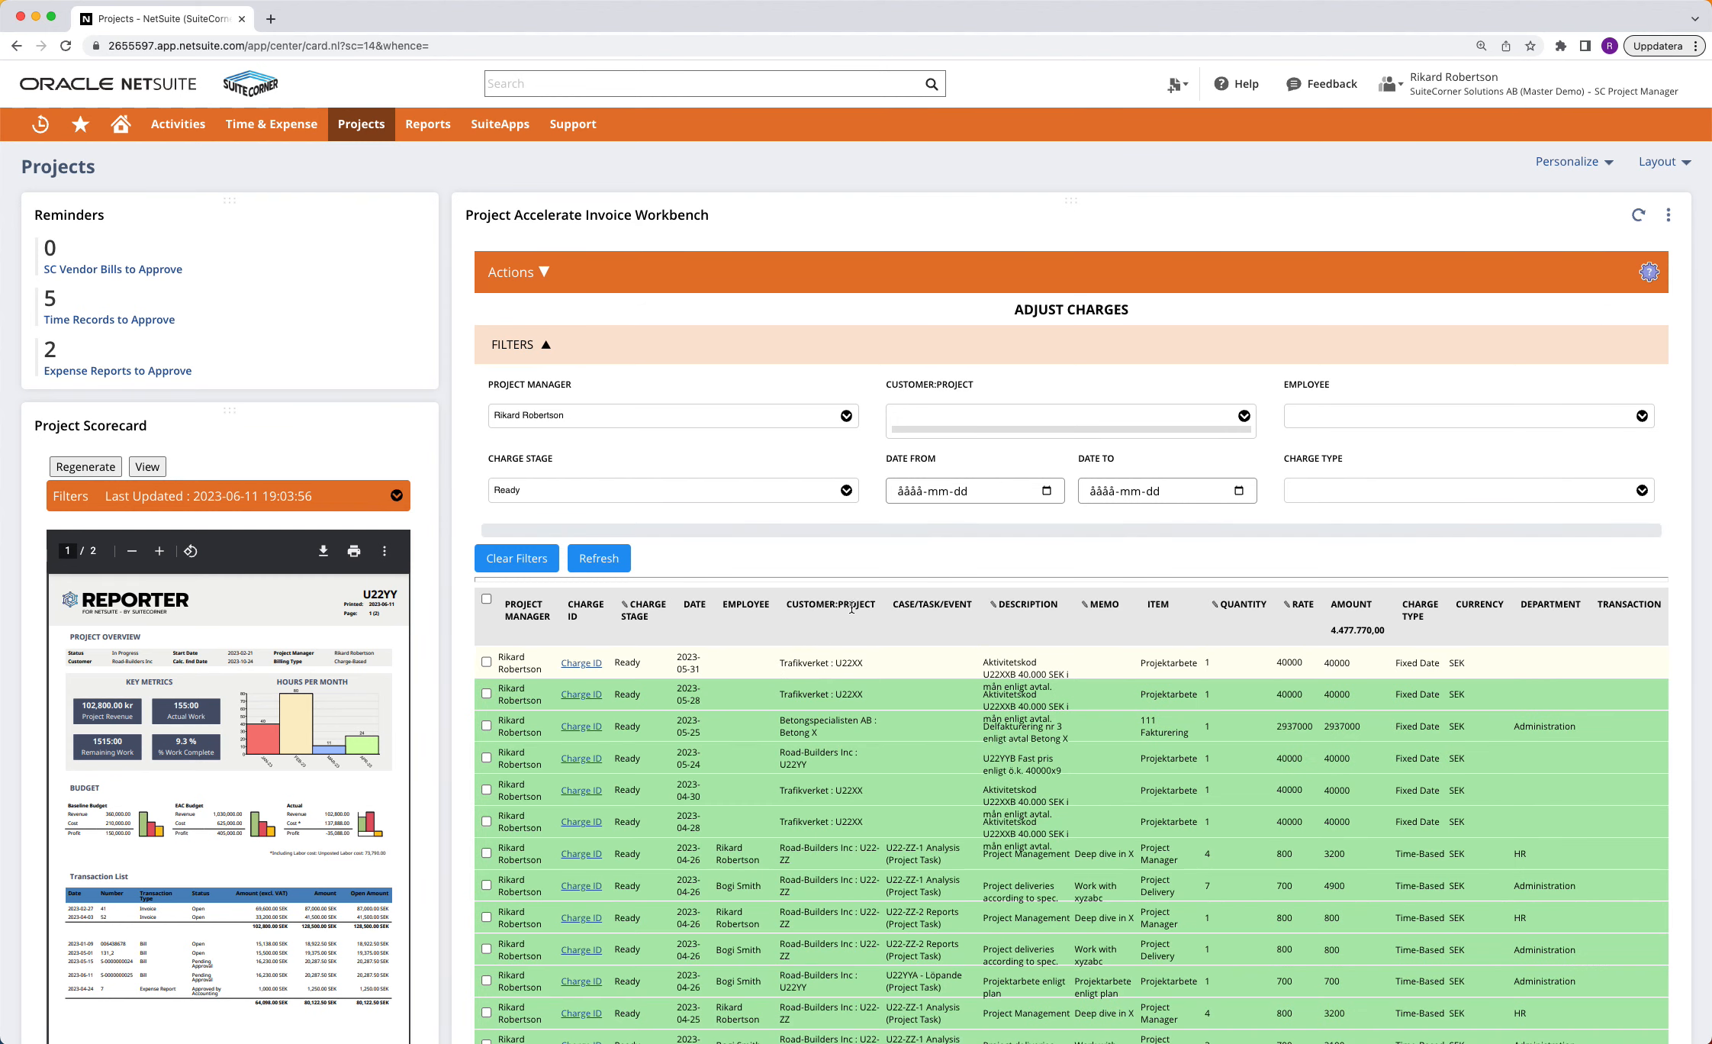
Filter the charges by the project Road-Builders Inc : U22-ZZ and refresh the list
left_click(985, 418)
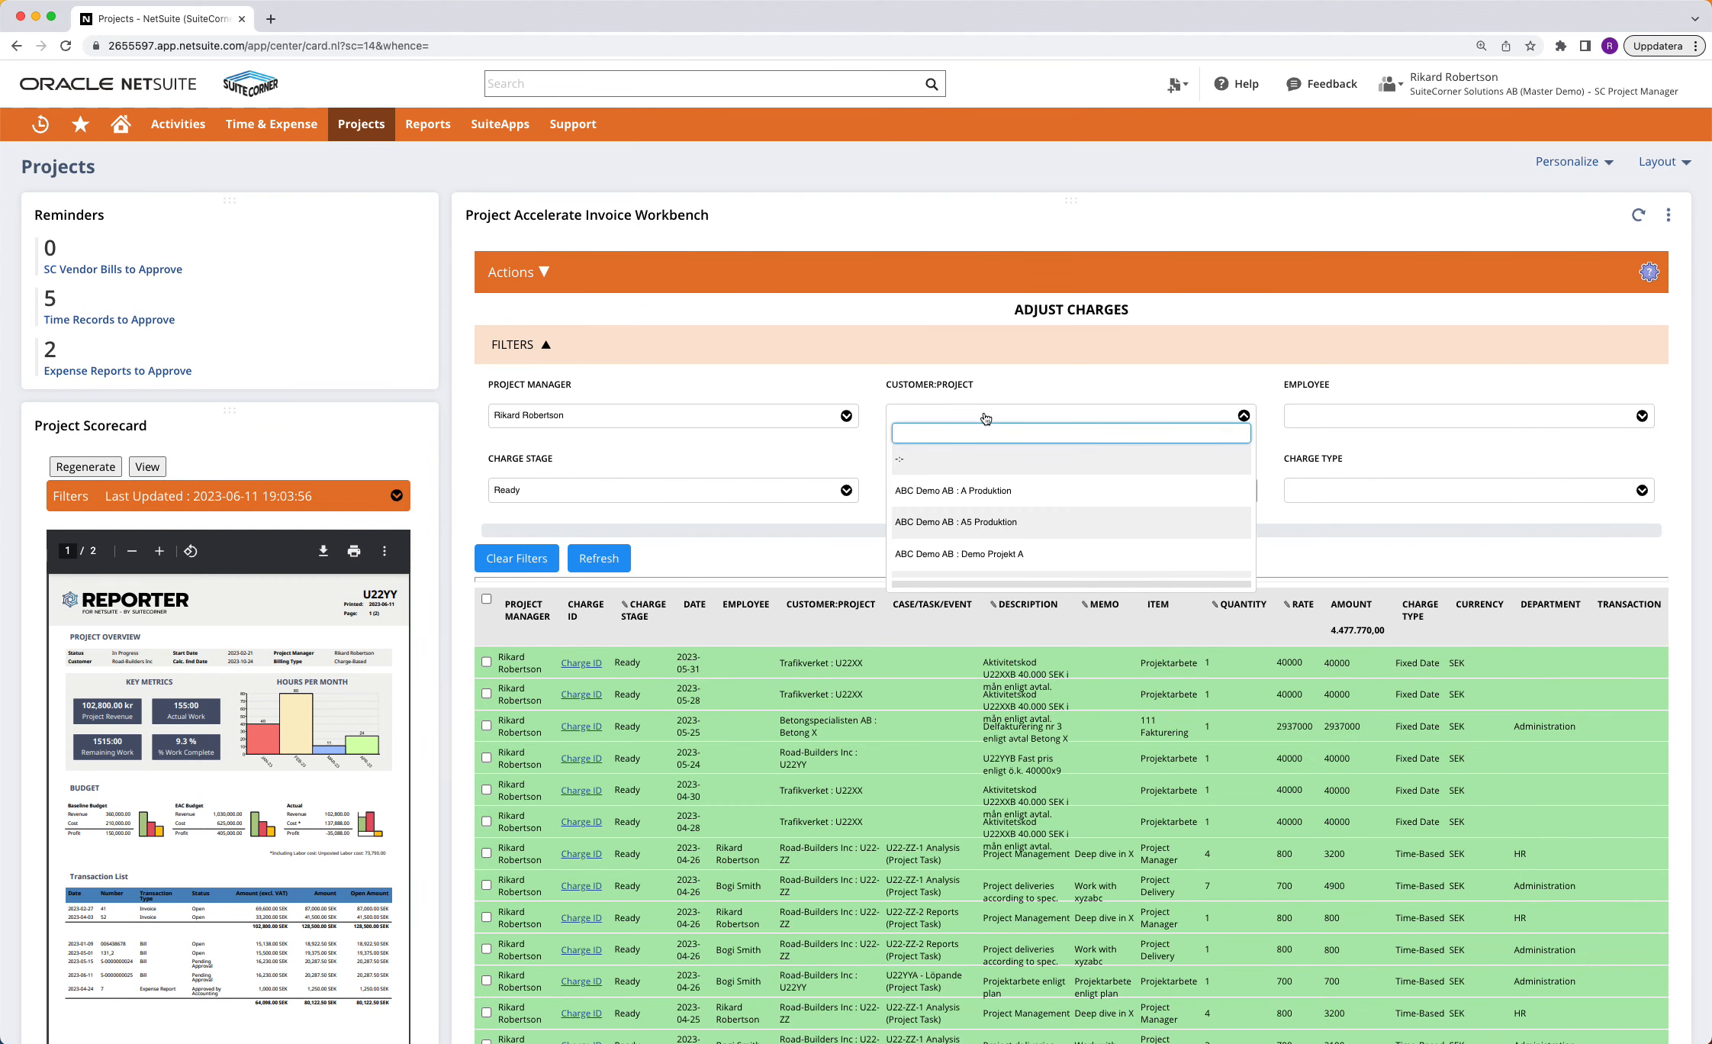
type("road")
left_click(961, 459)
left_click(599, 558)
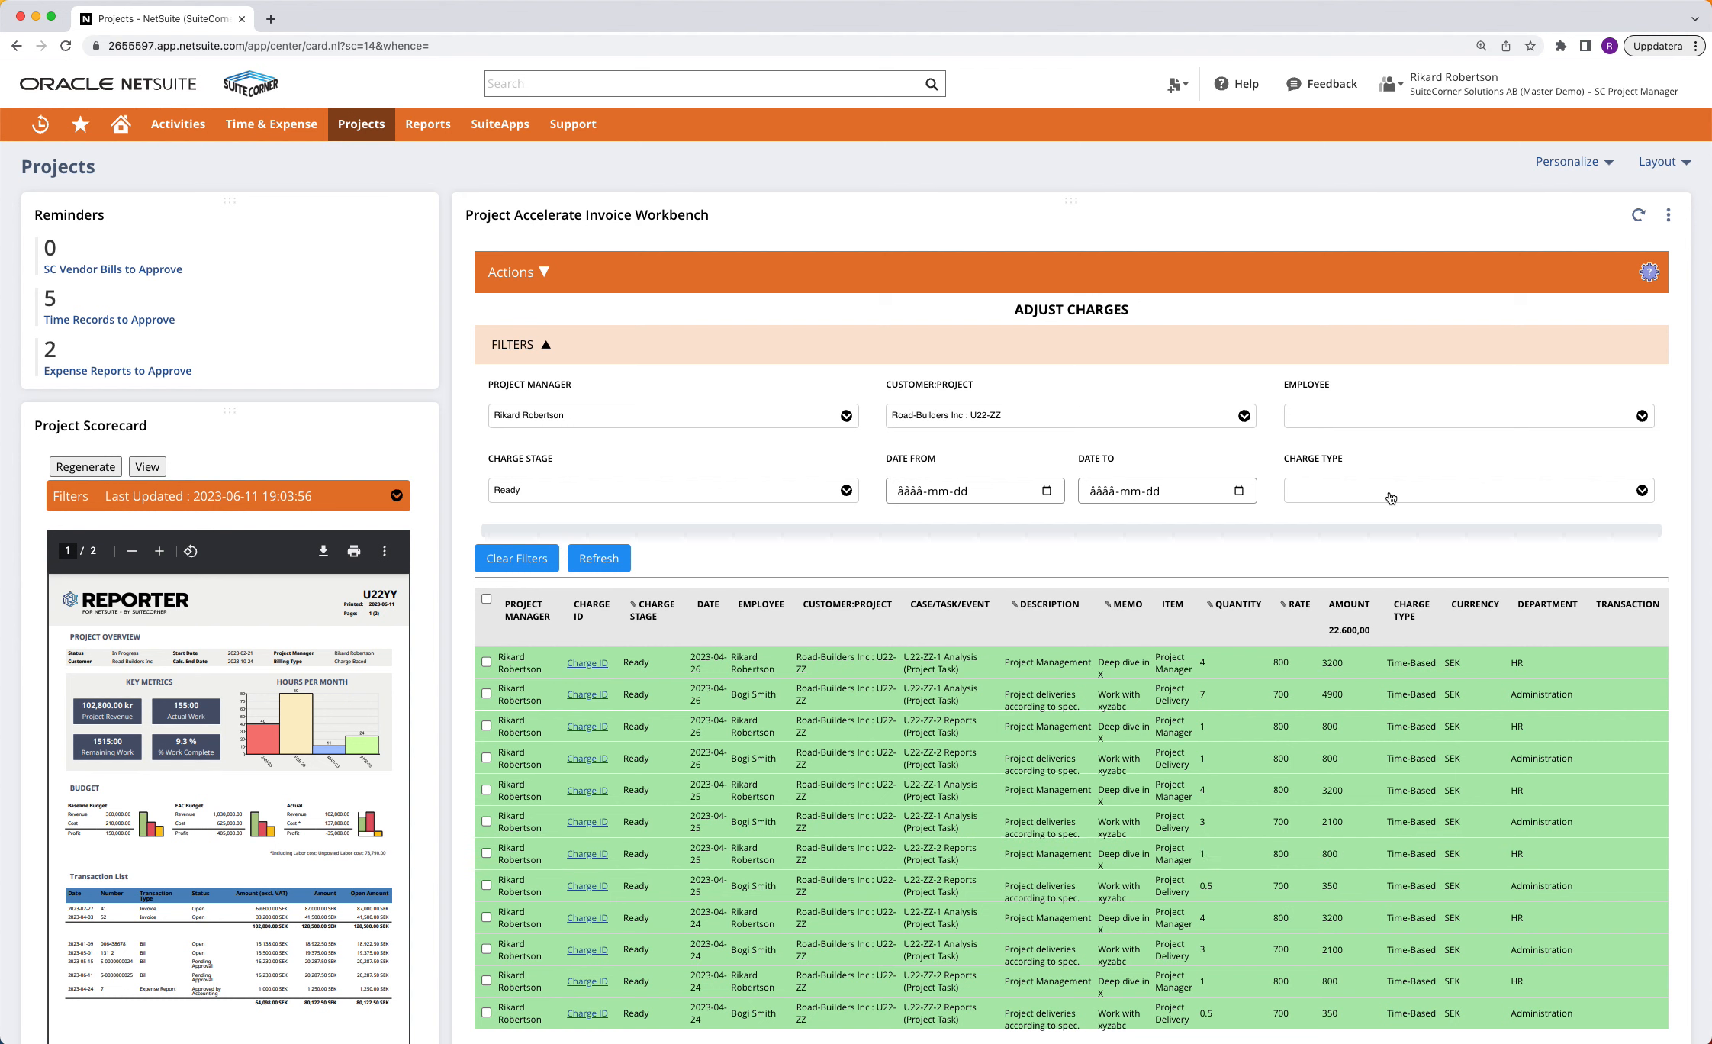
Filter the charges by employee, choosing the same person as the selected project manager
left_click(1394, 420)
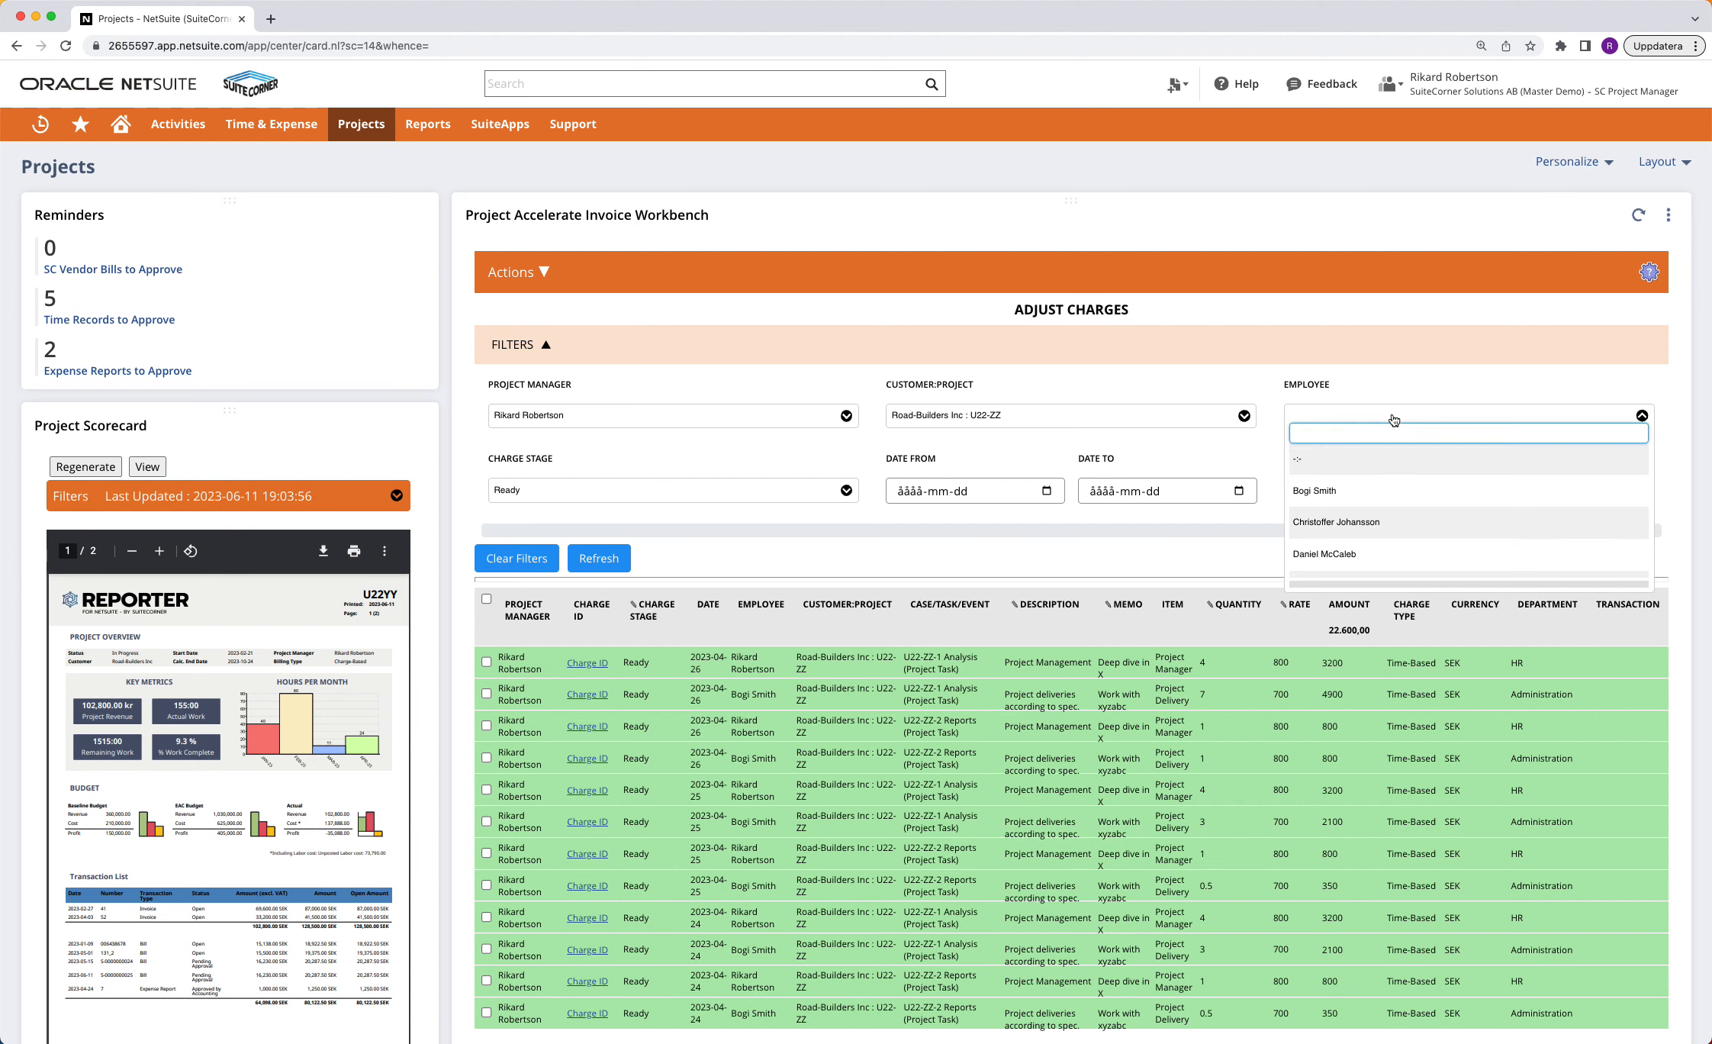
type("rik")
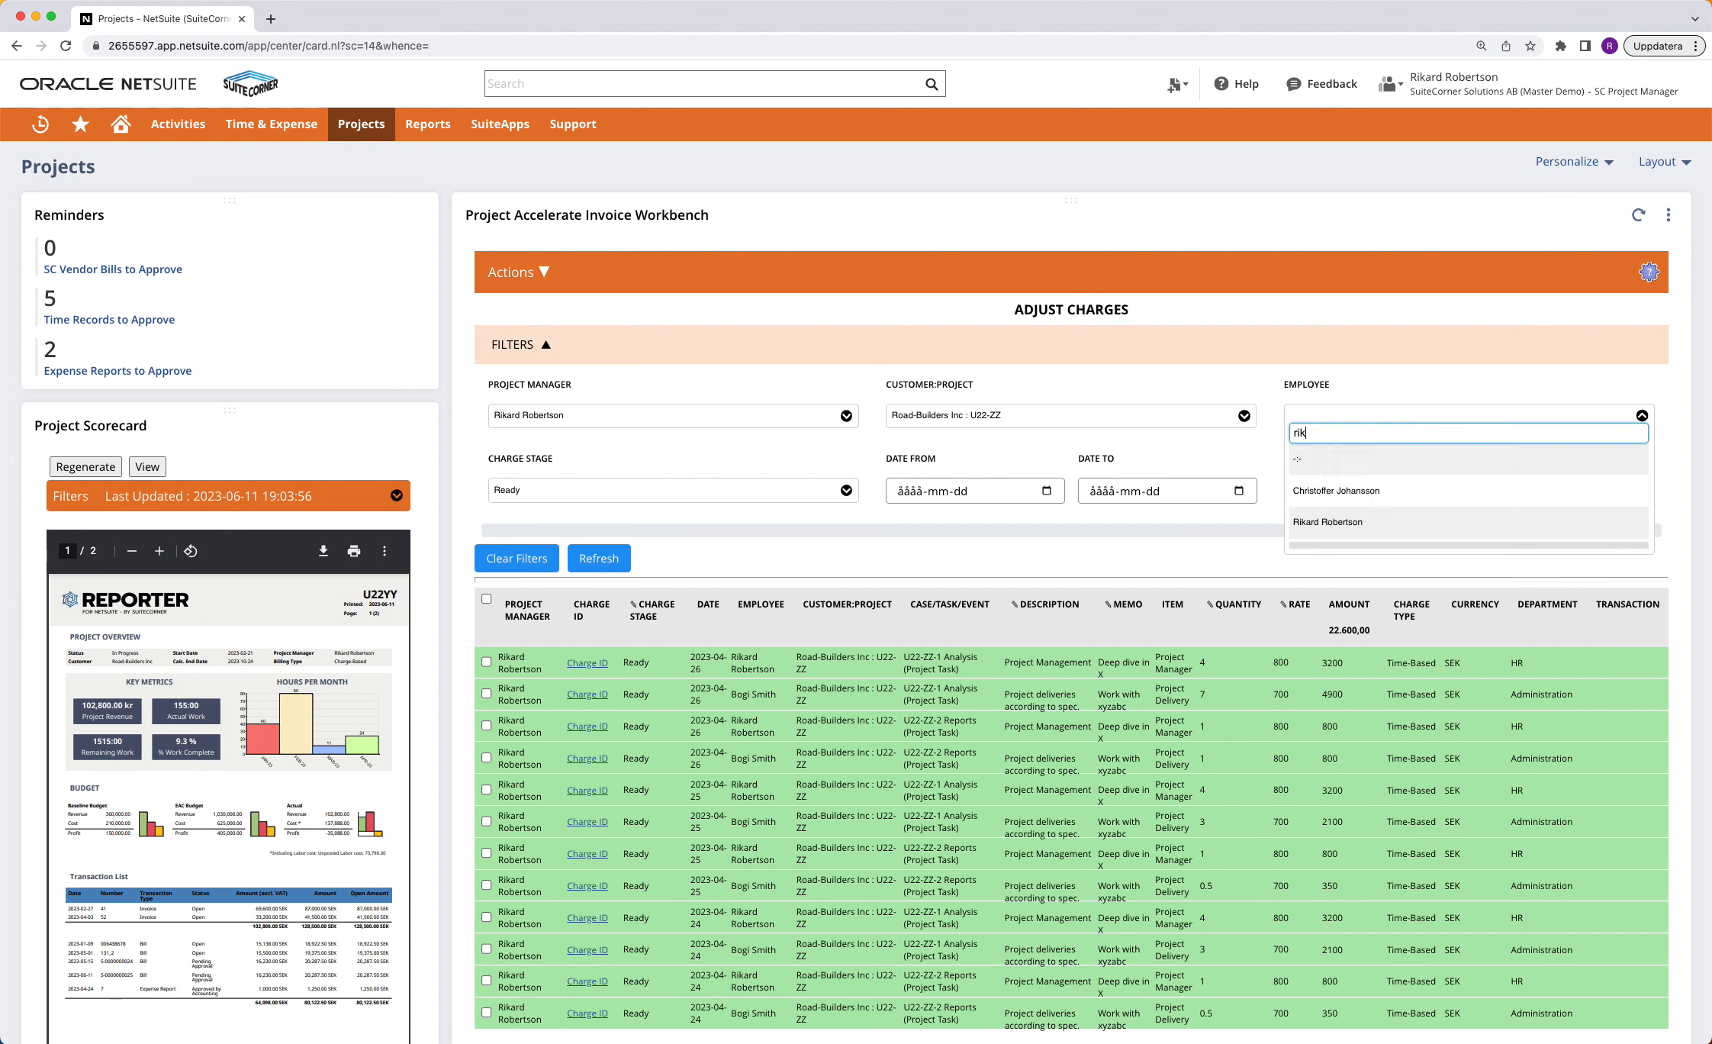
left_click(1328, 491)
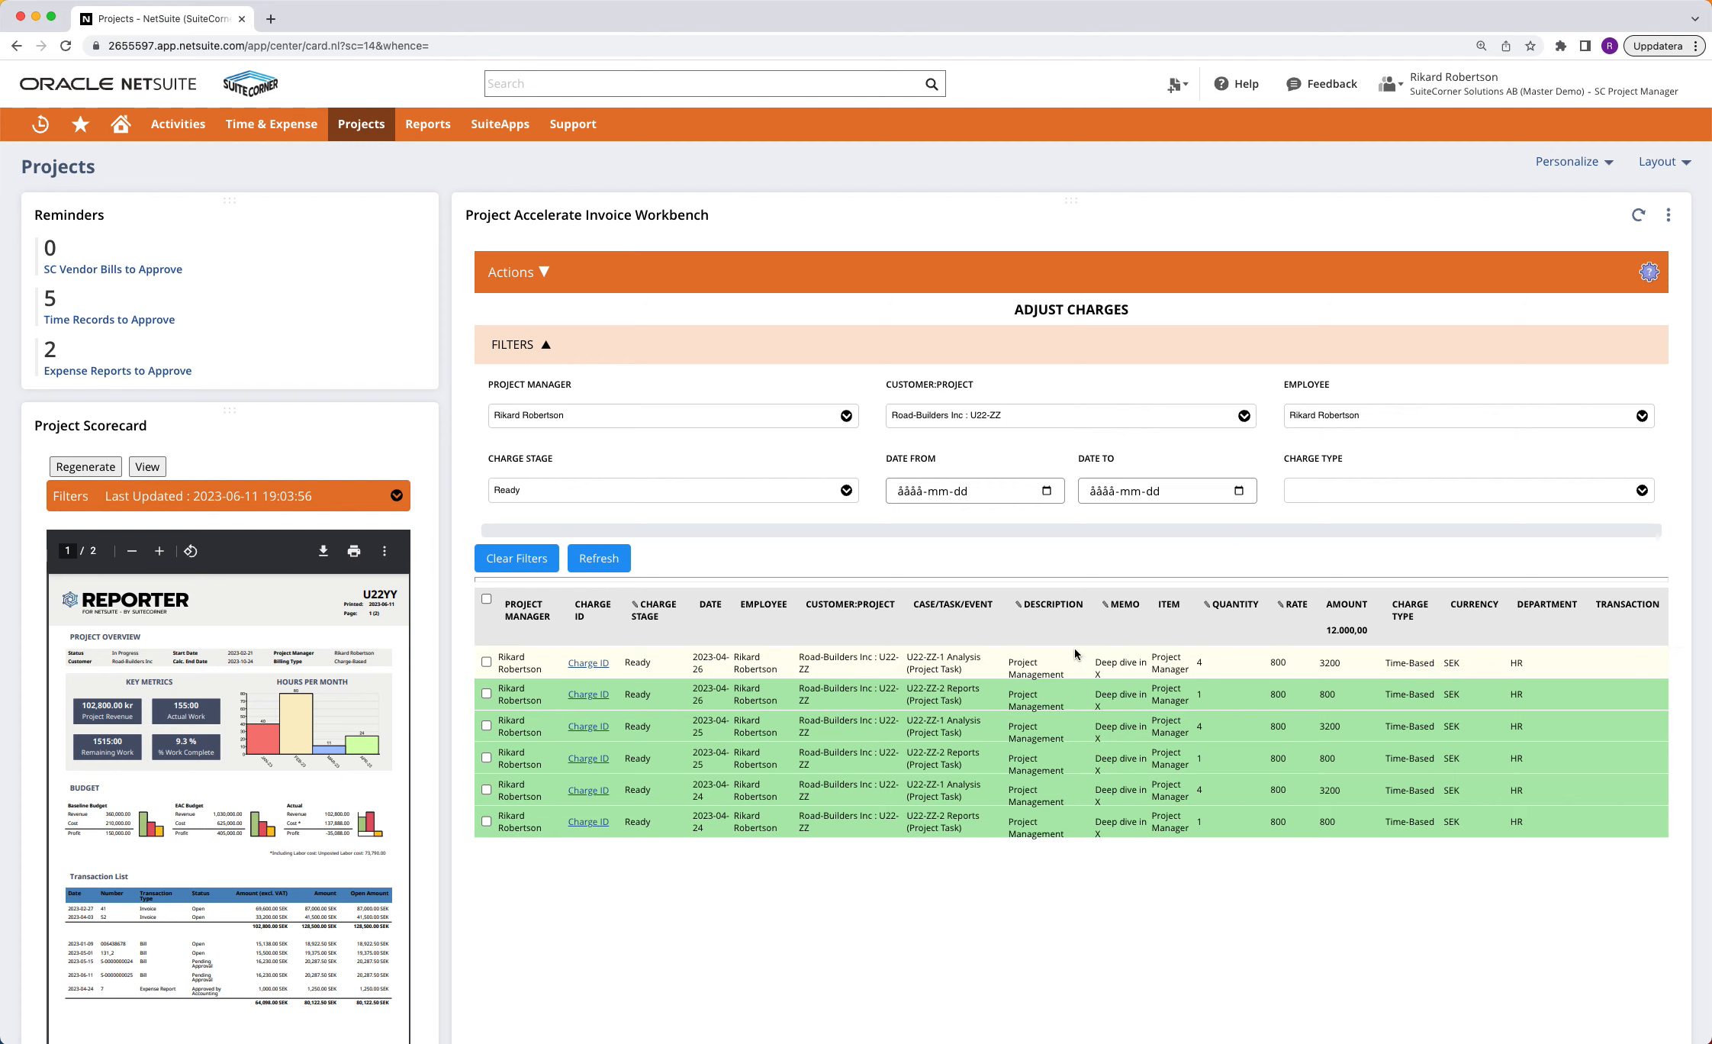
Set the quantity of the first listed charge, the U22-ZZ-1 Analysis task dated 2023-04-26, to 5
left_click(1202, 663)
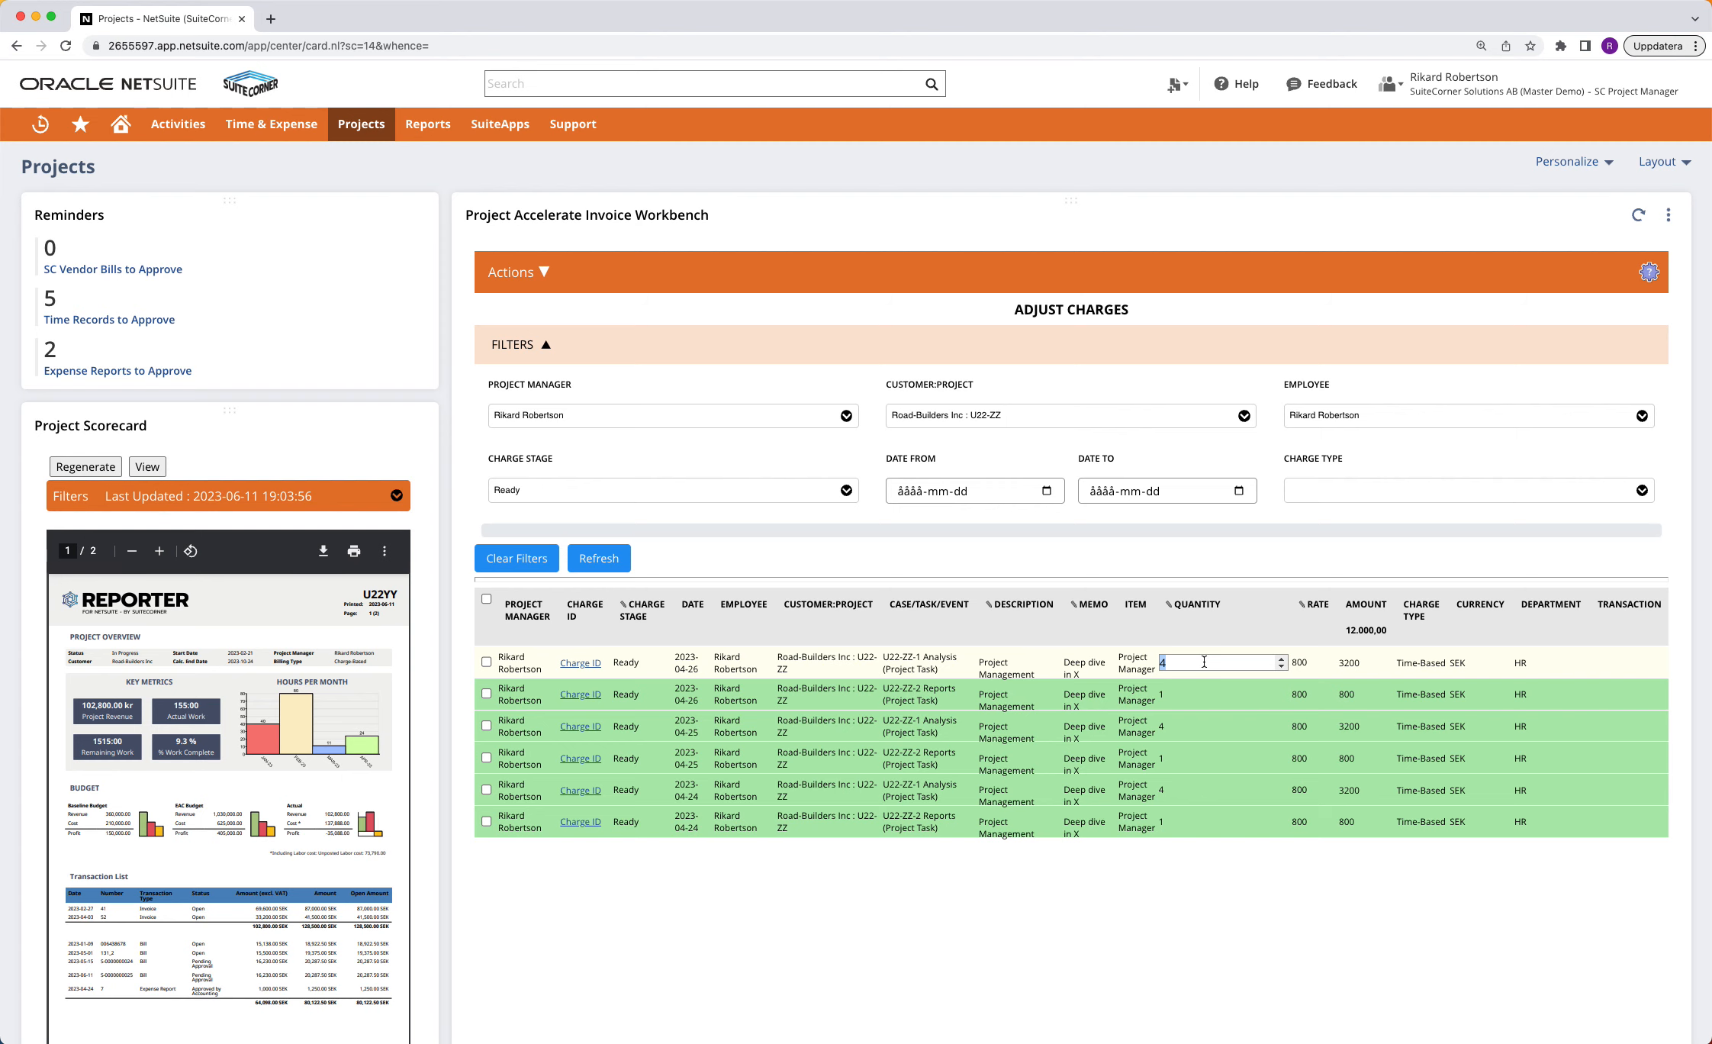
type("5")
key("Return")
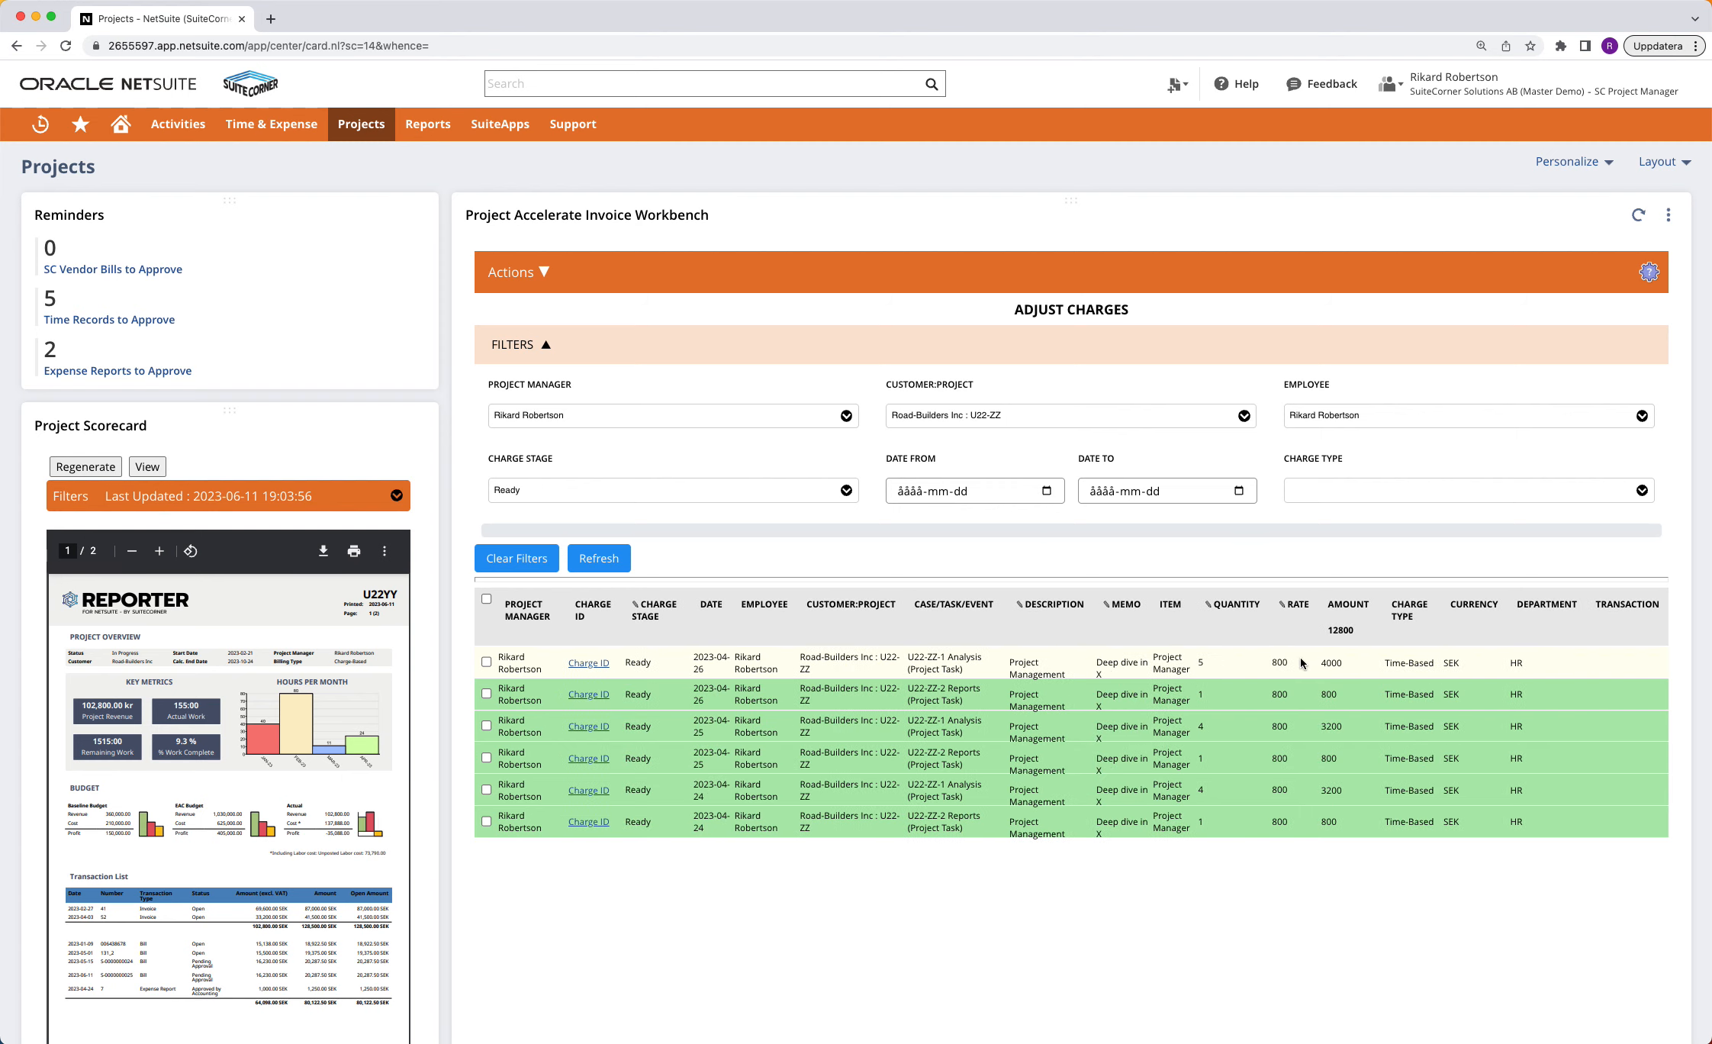
Select all the listed charges and change their memo to "Deep dive in Y" in one bulk edit
left_click(486, 662)
left_click(486, 694)
left_click(486, 726)
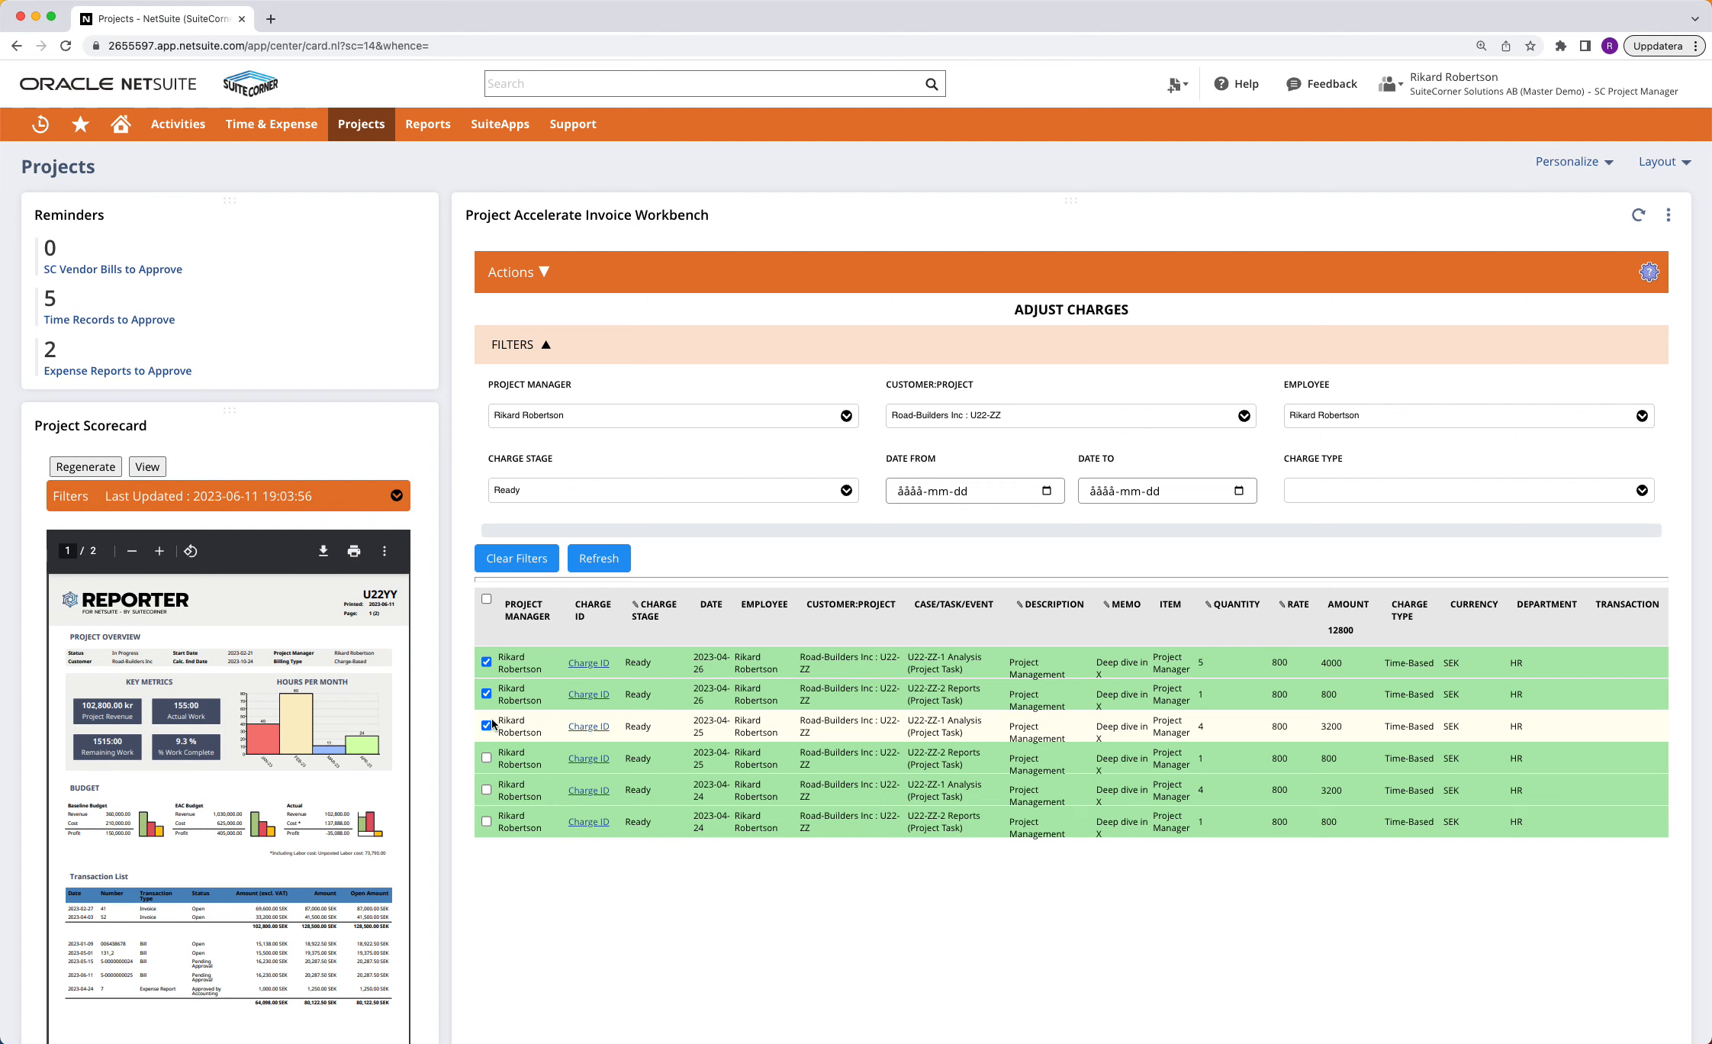
left_click(486, 601)
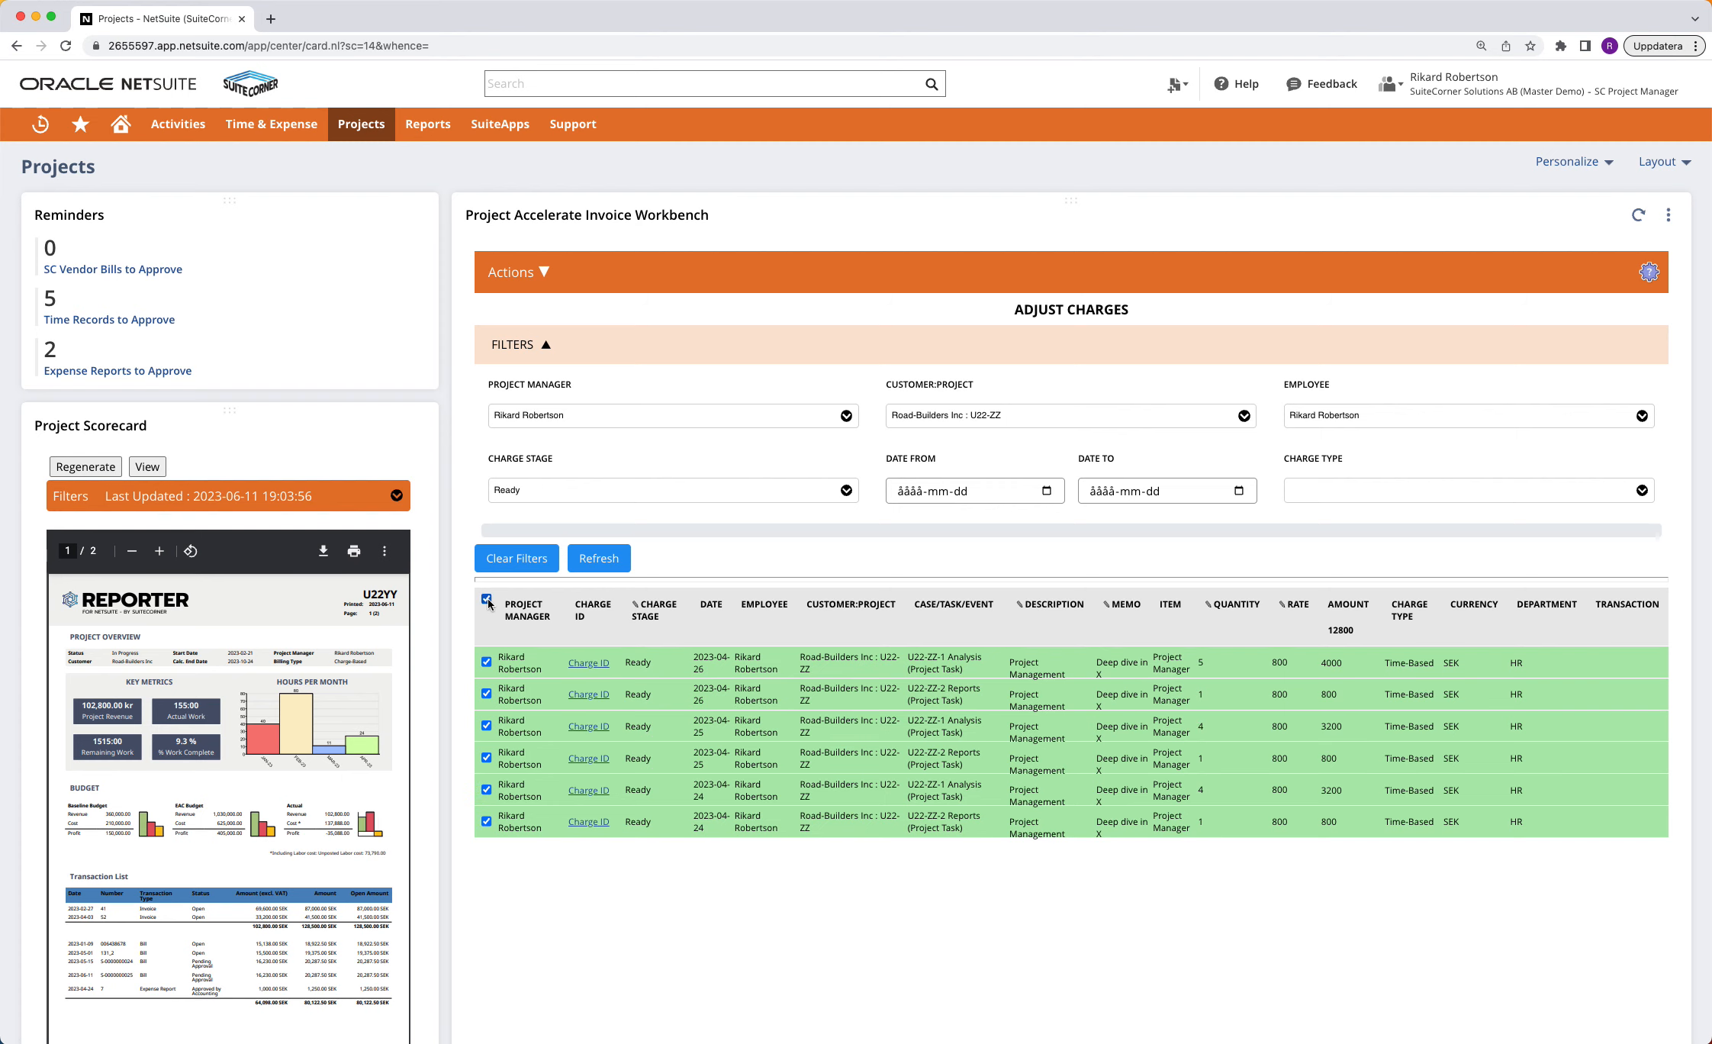
left_click(1113, 660)
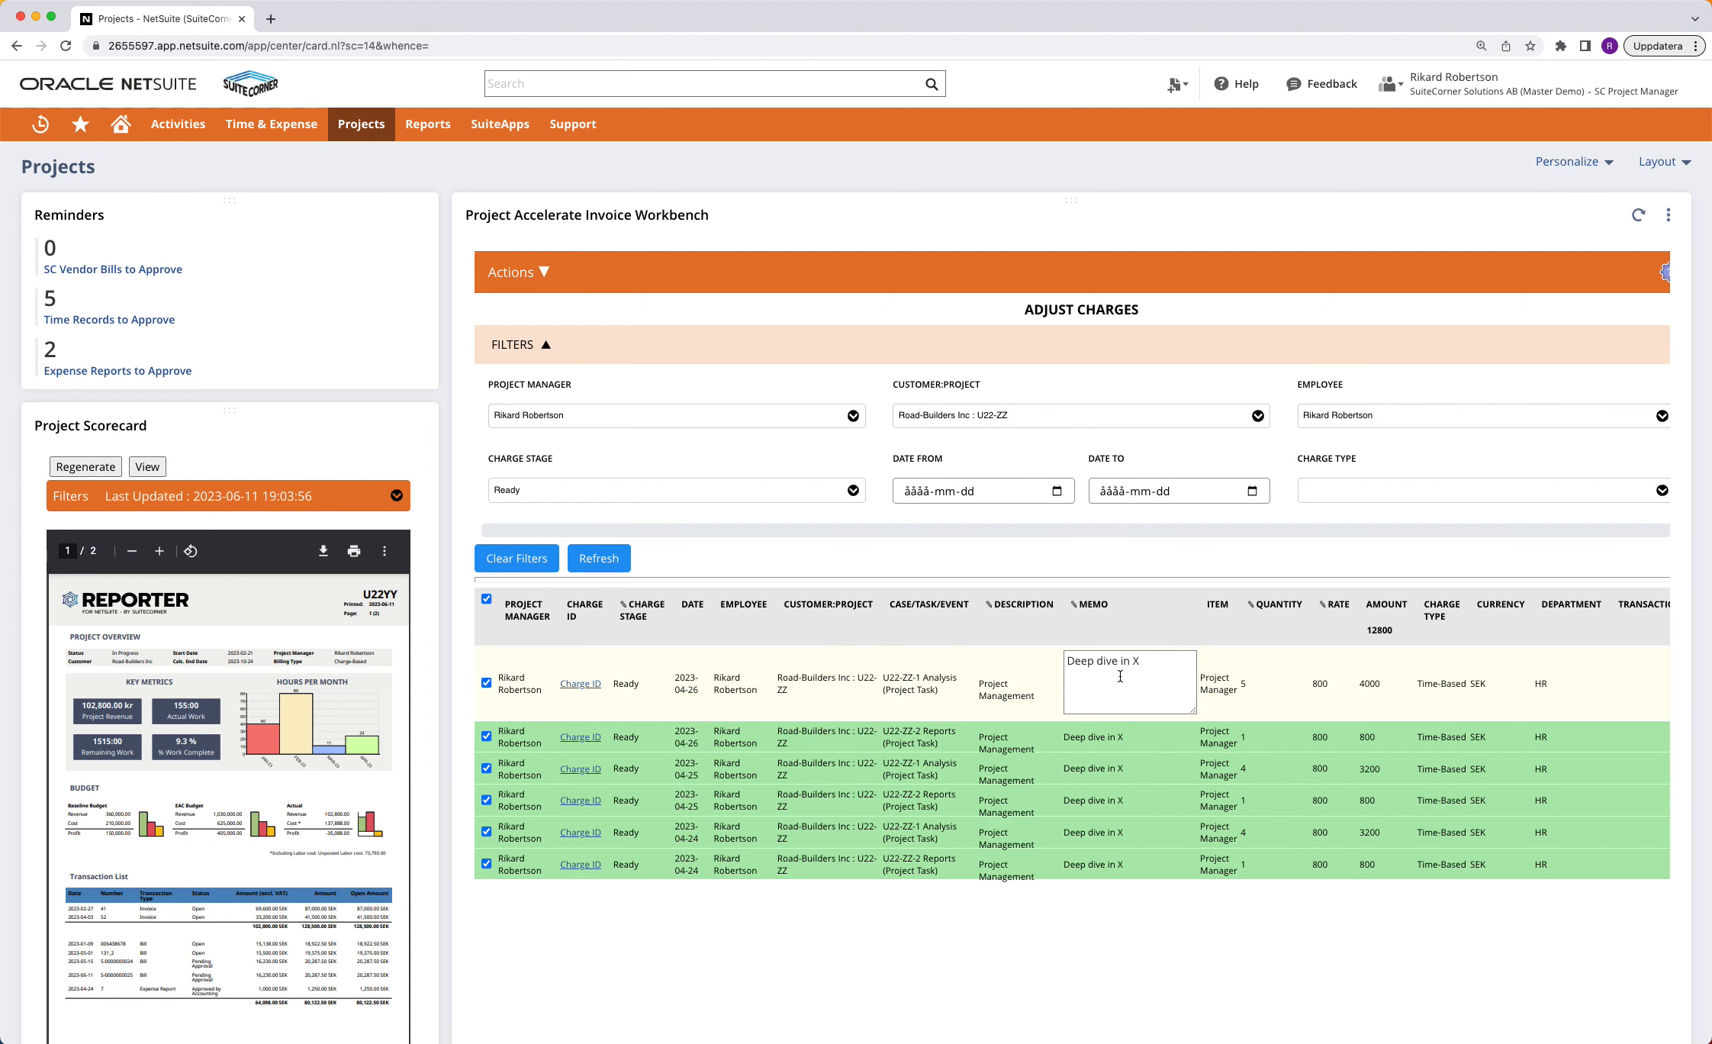
key("BackSpace")
type("Y")
left_click(1188, 641)
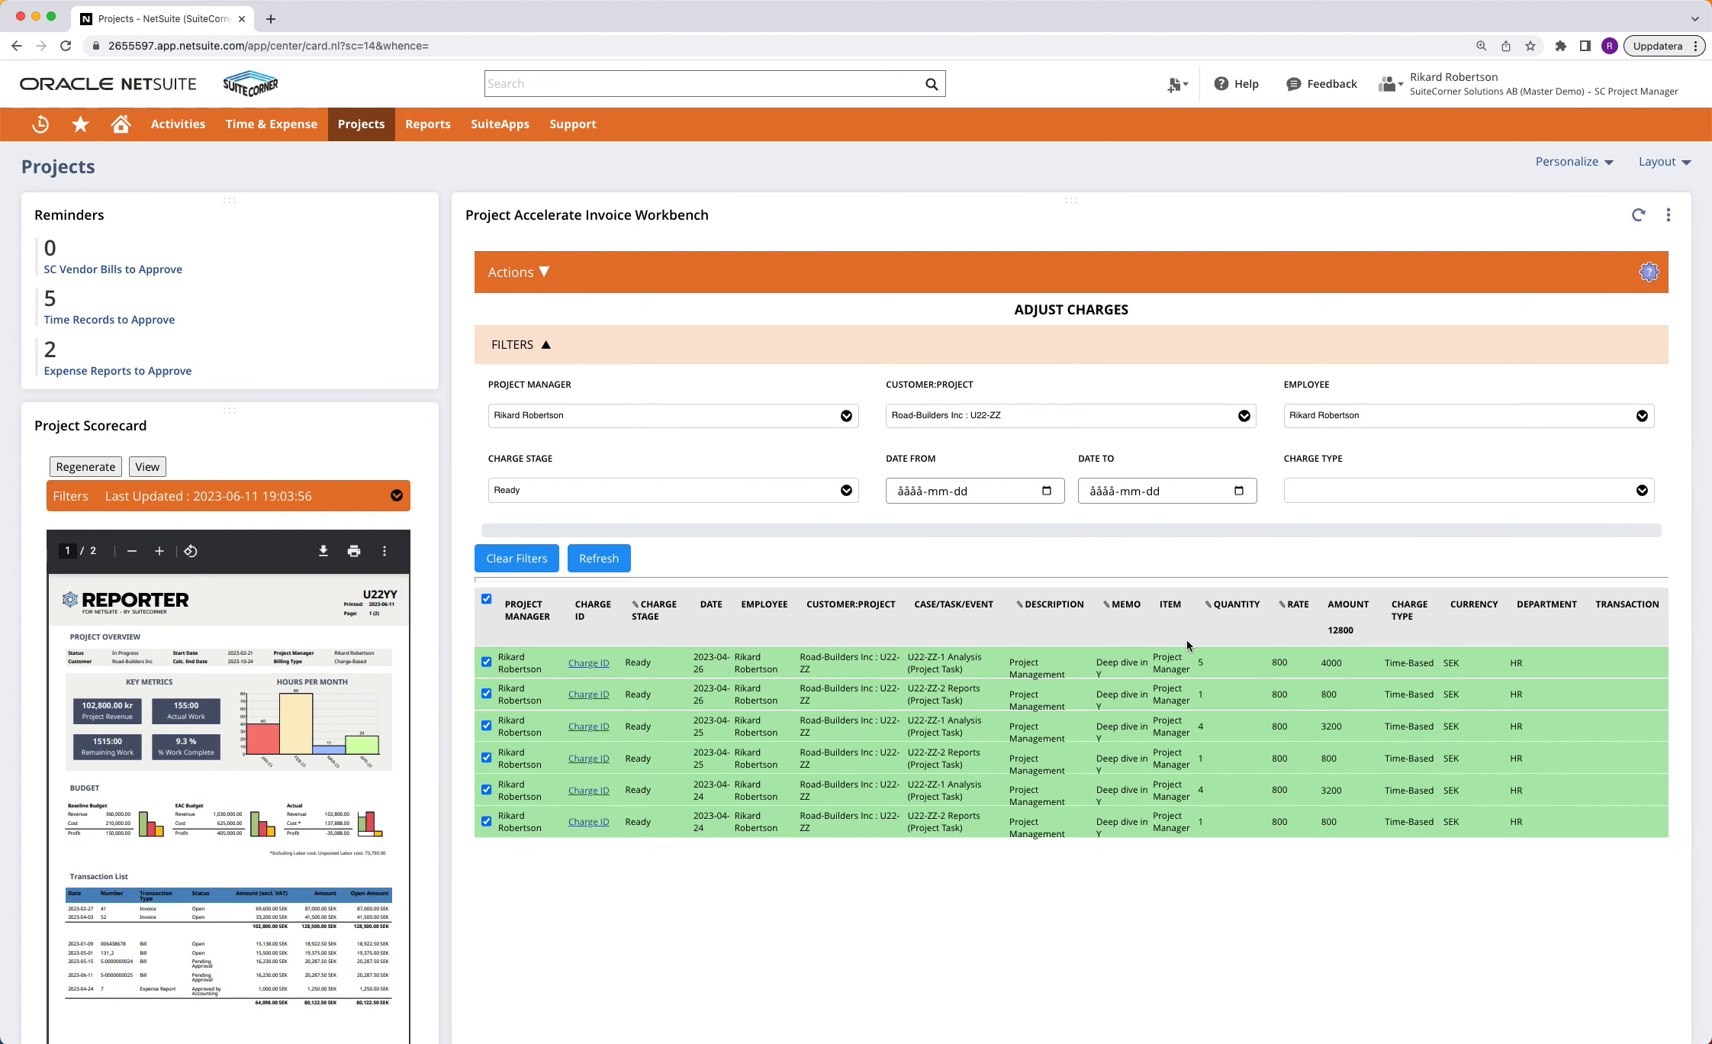
In the Invoice Charges view, create invoices for the Road-Builders Inc projects U22YY, U22-ZZ and M23EE
left_click(519, 272)
left_click(534, 366)
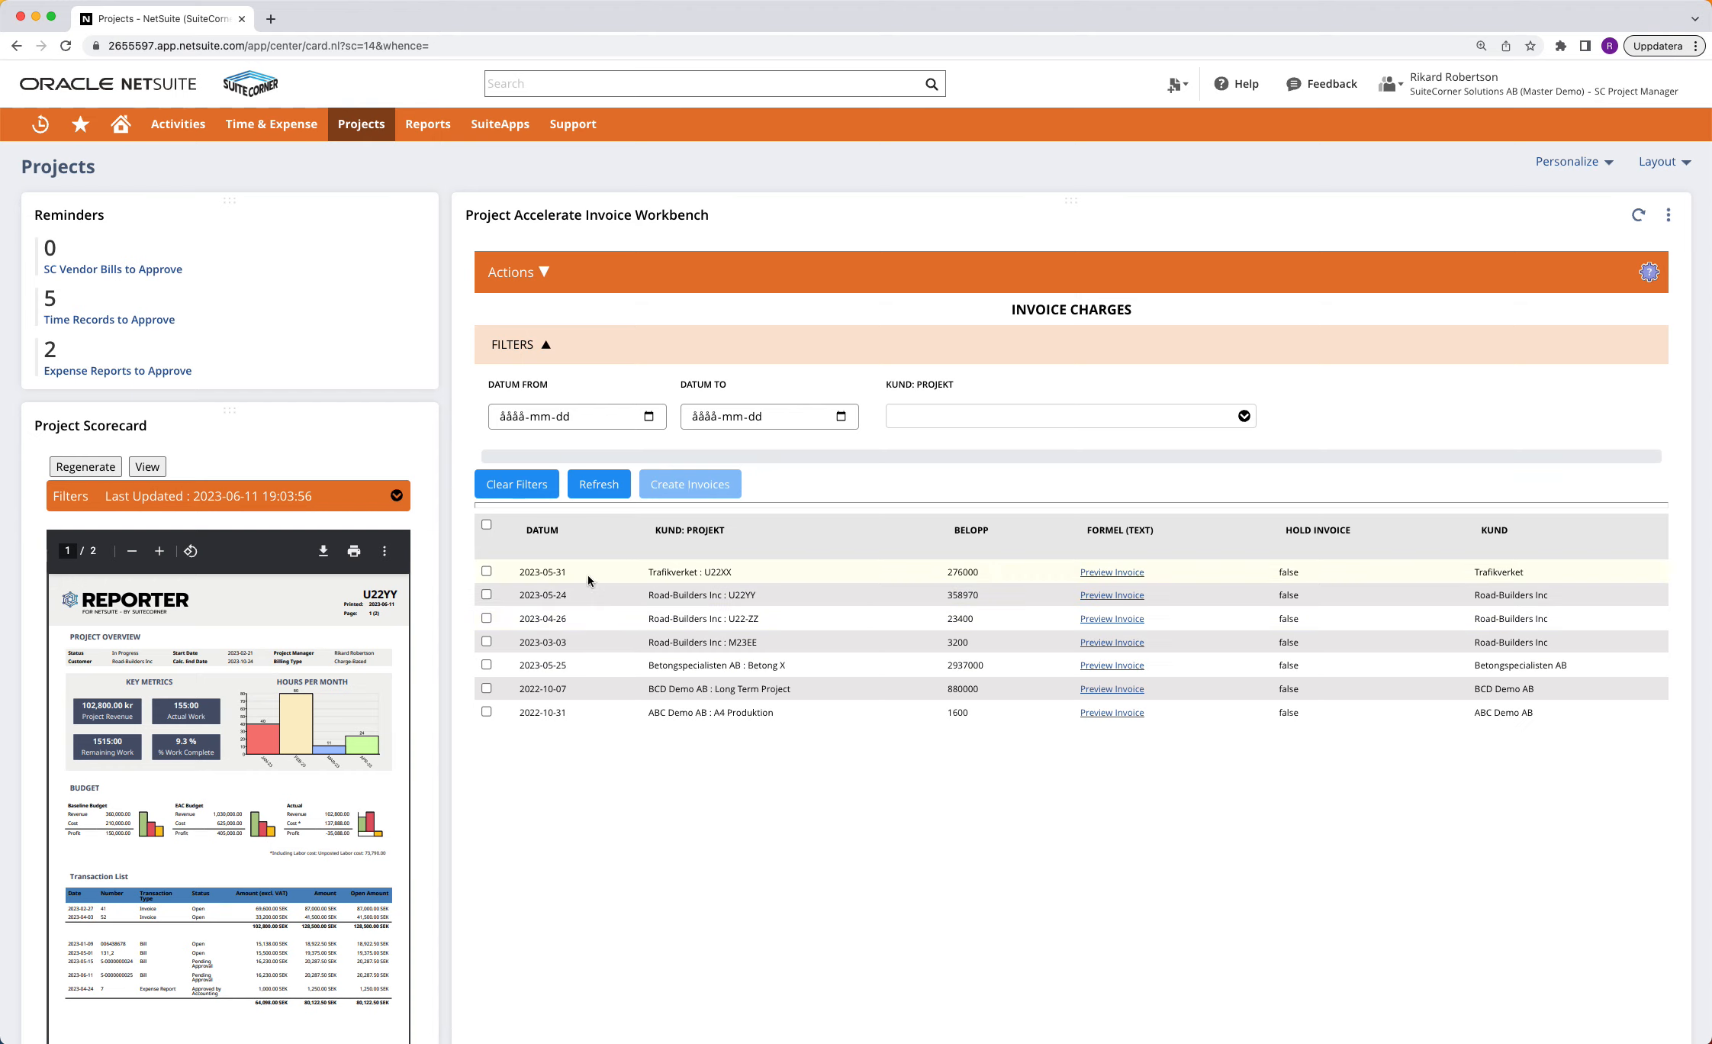
left_click(486, 596)
left_click(486, 618)
left_click(486, 644)
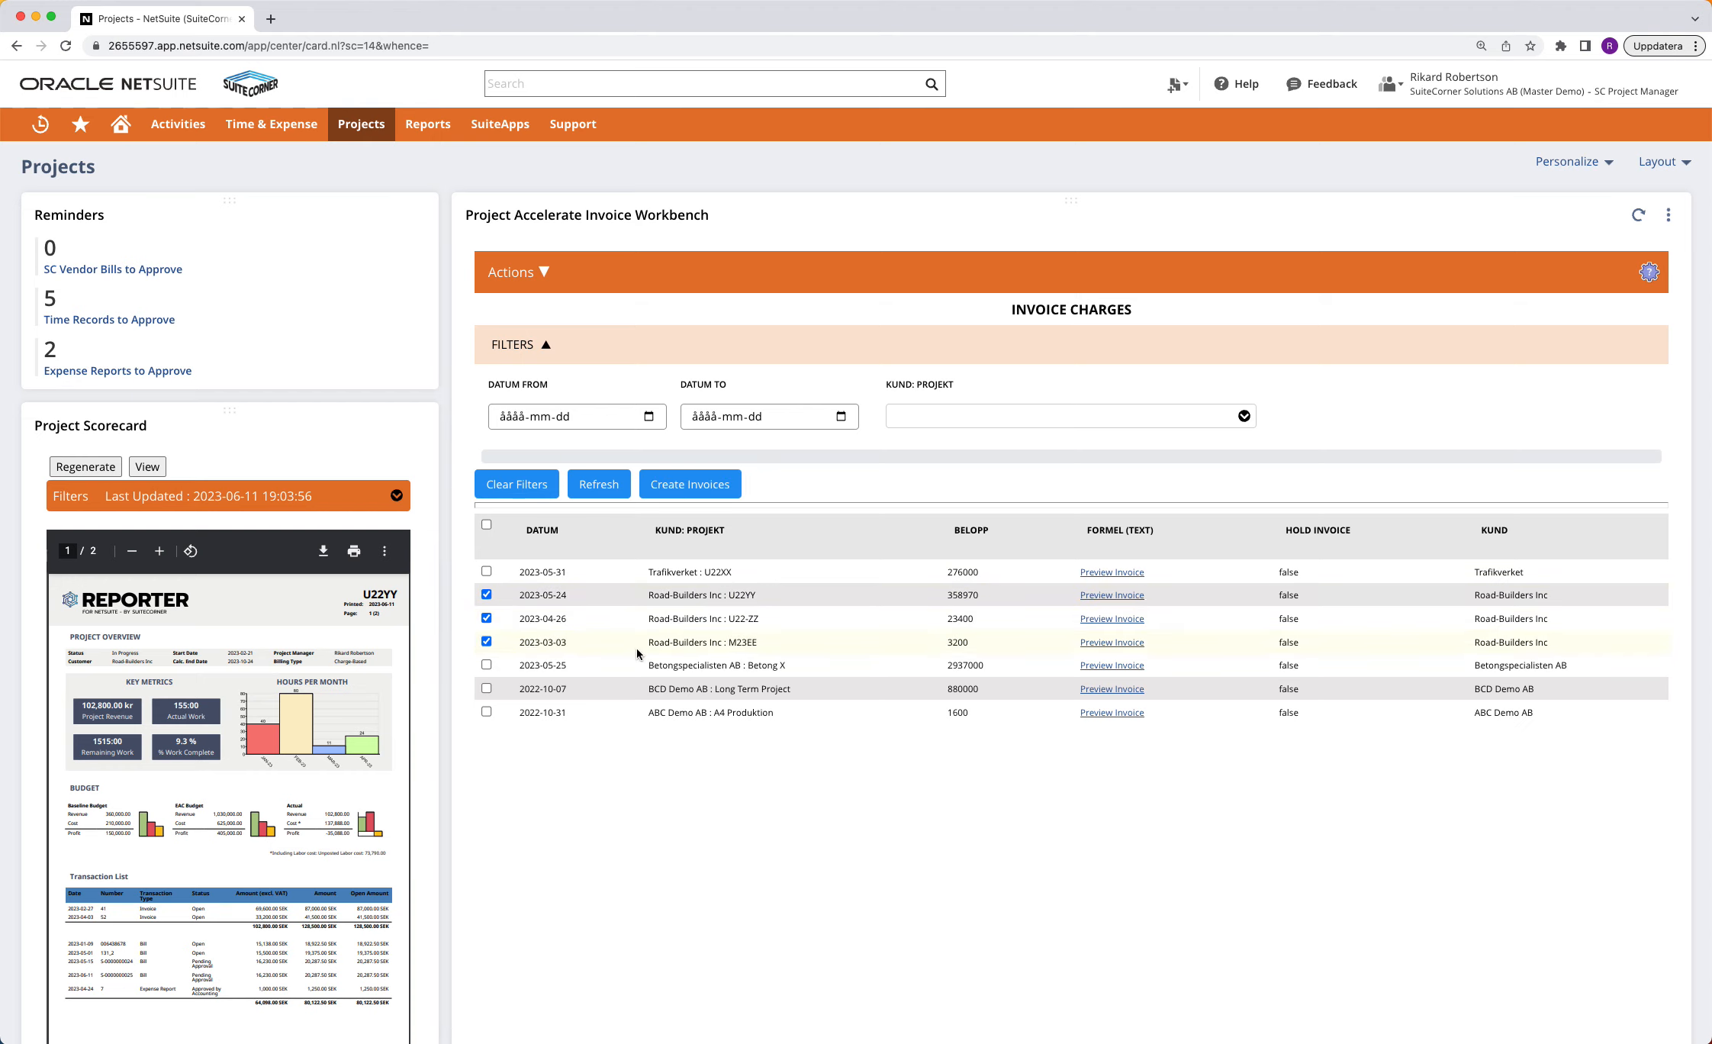
left_click(690, 484)
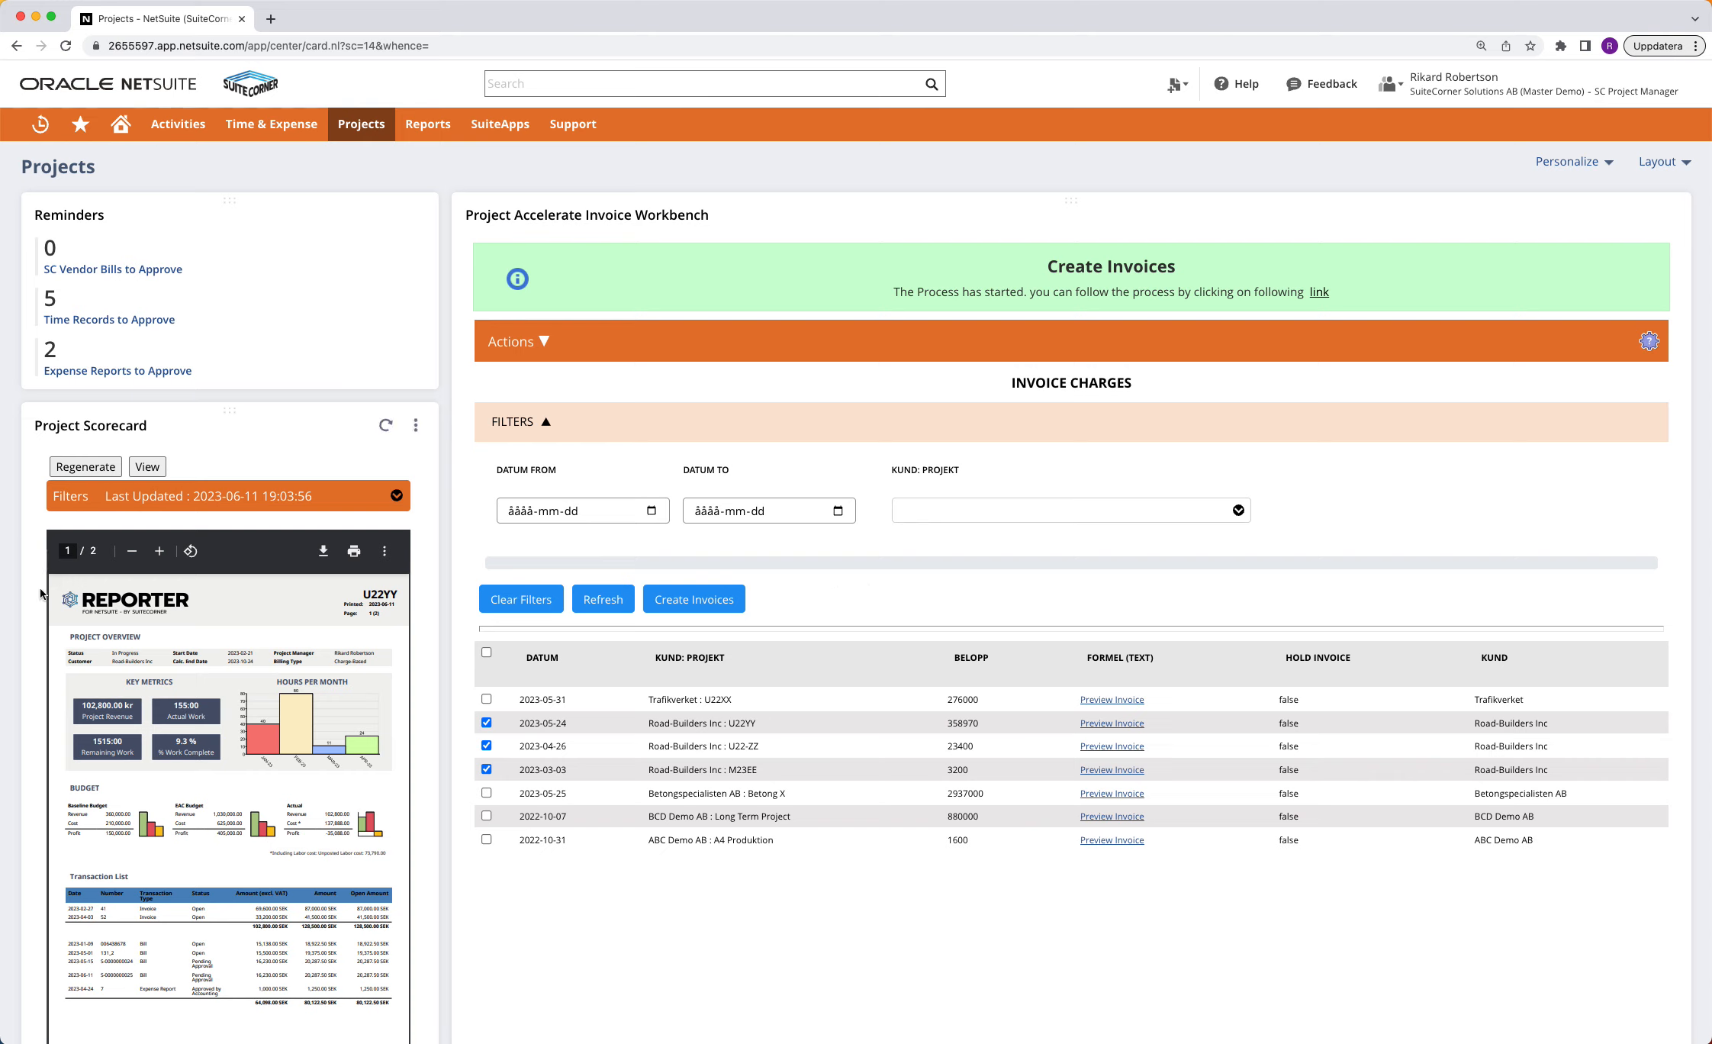
Examine the U22YY project scorecard in print preview, including its transaction list, tasks, milestones and activity timeline, and close the preview
left_click(354, 551)
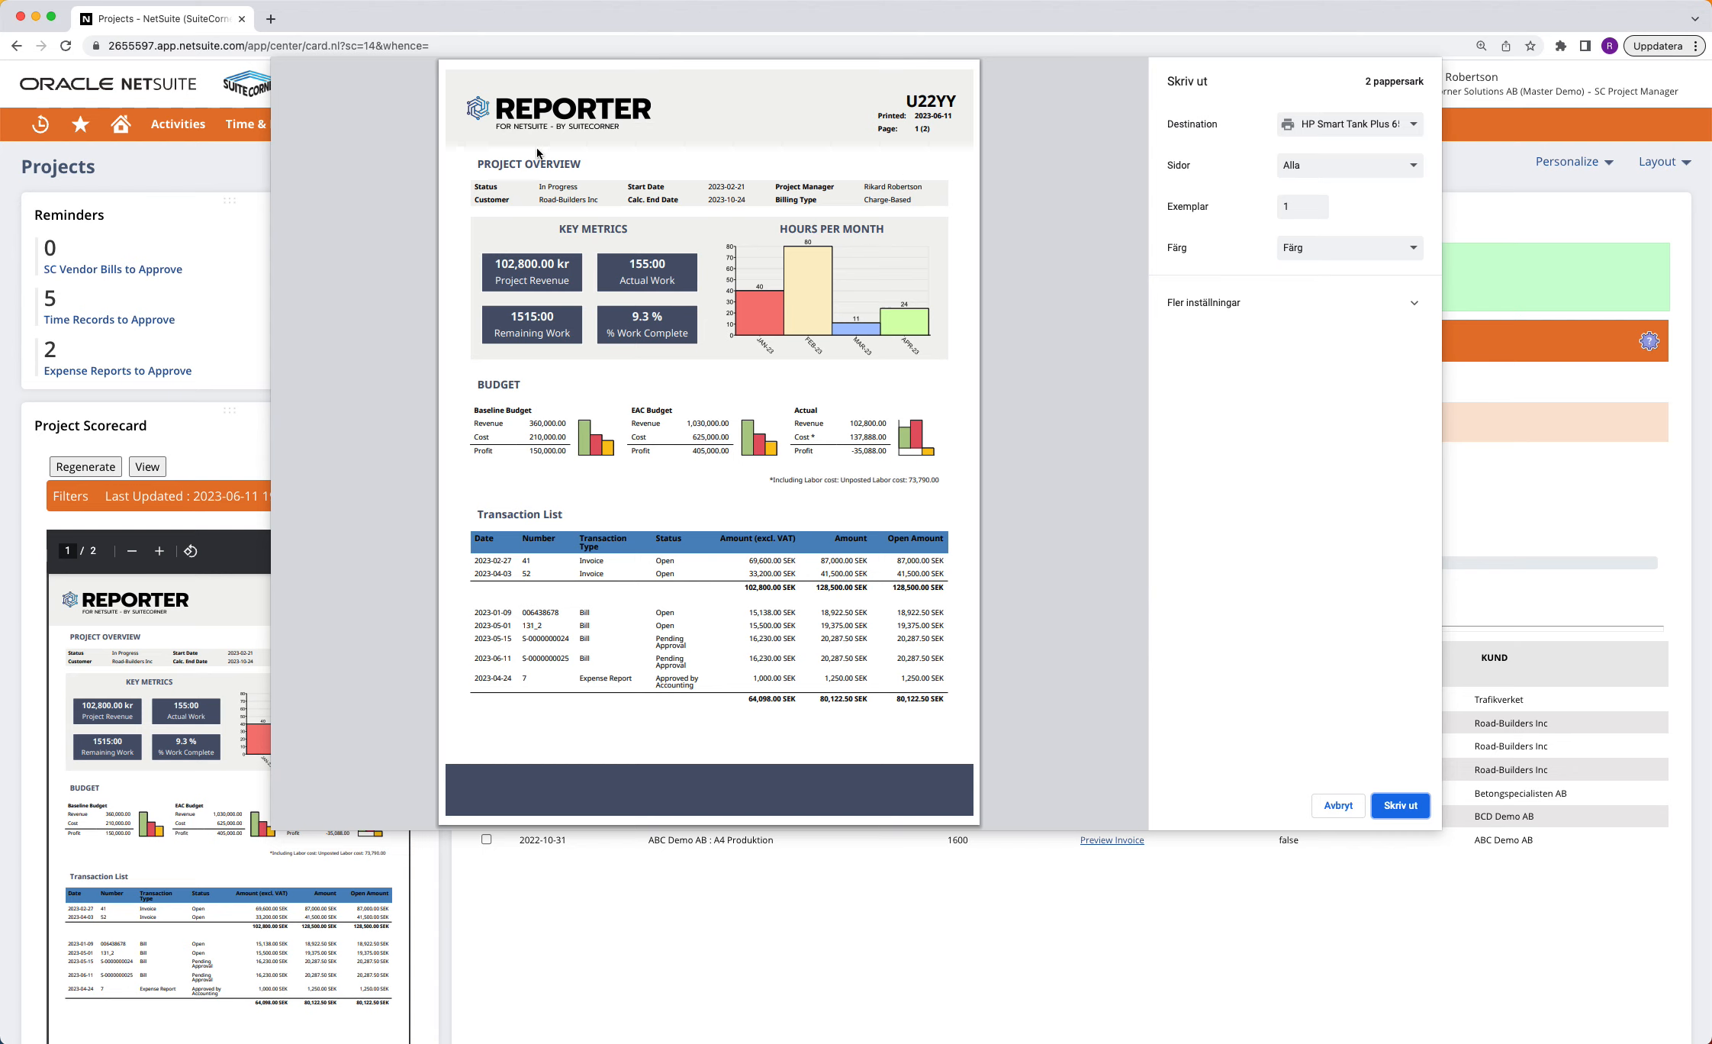
scroll(581, 571, "down", 8)
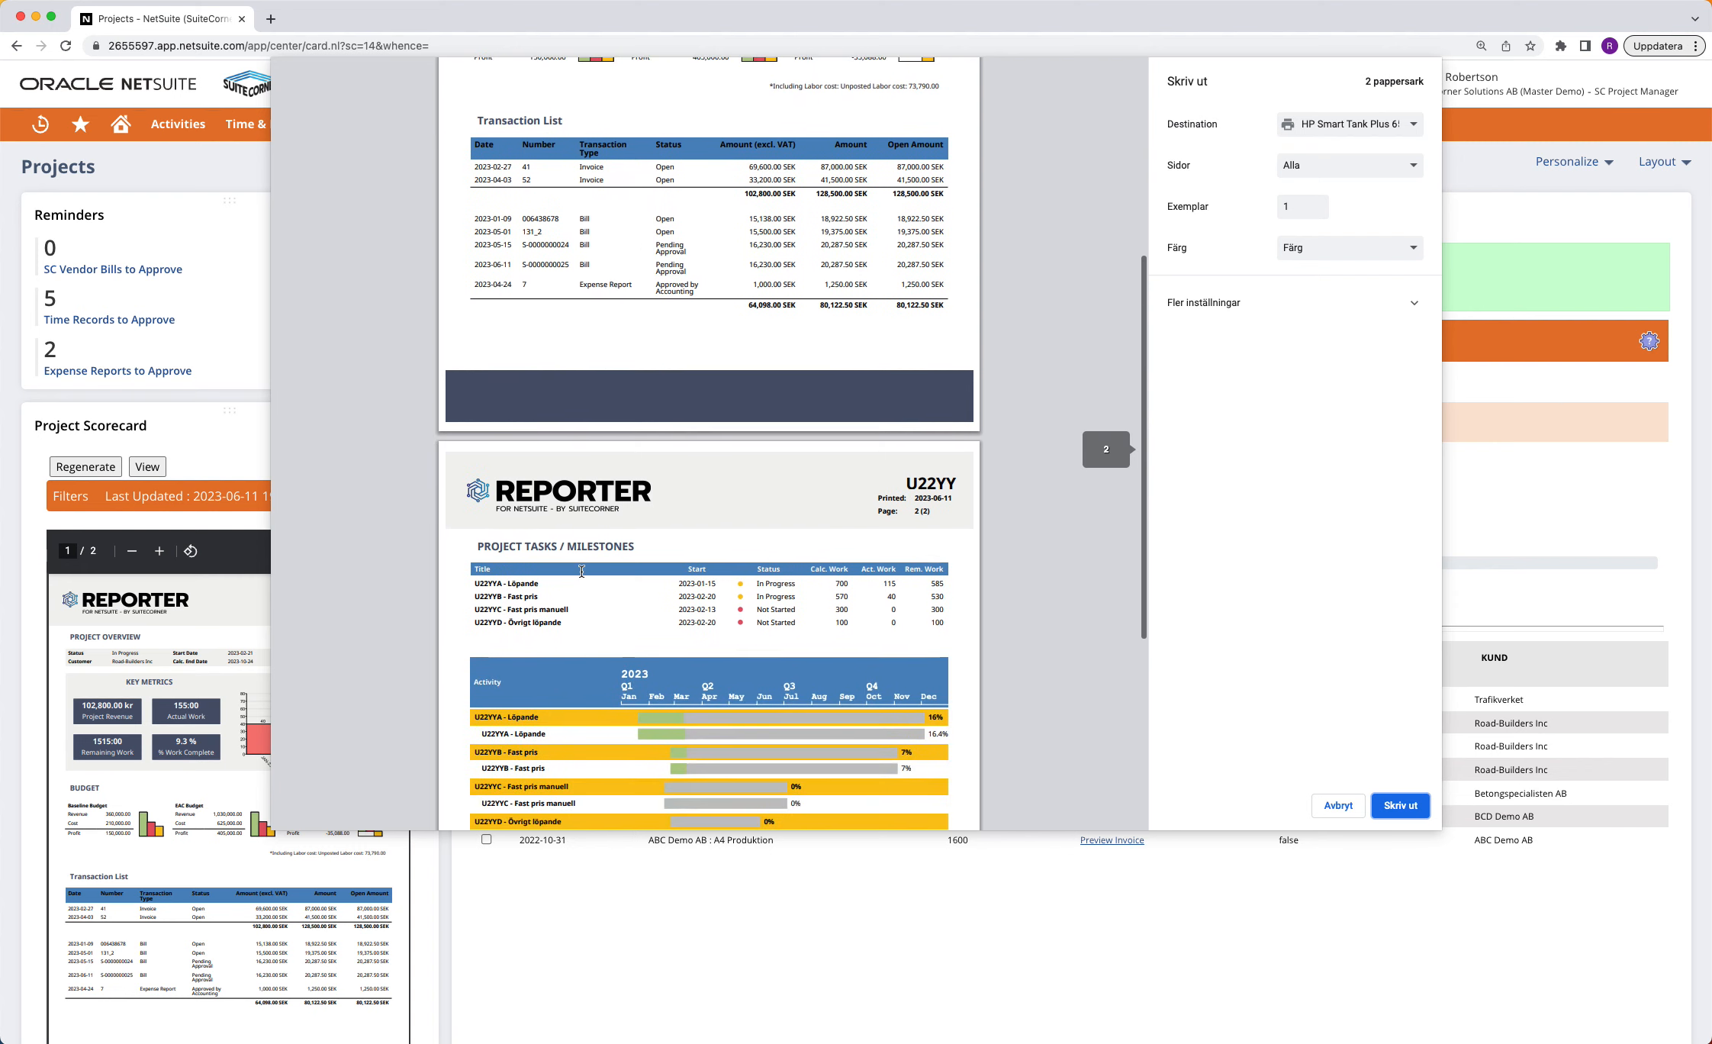
scroll(581, 572, "down", 1)
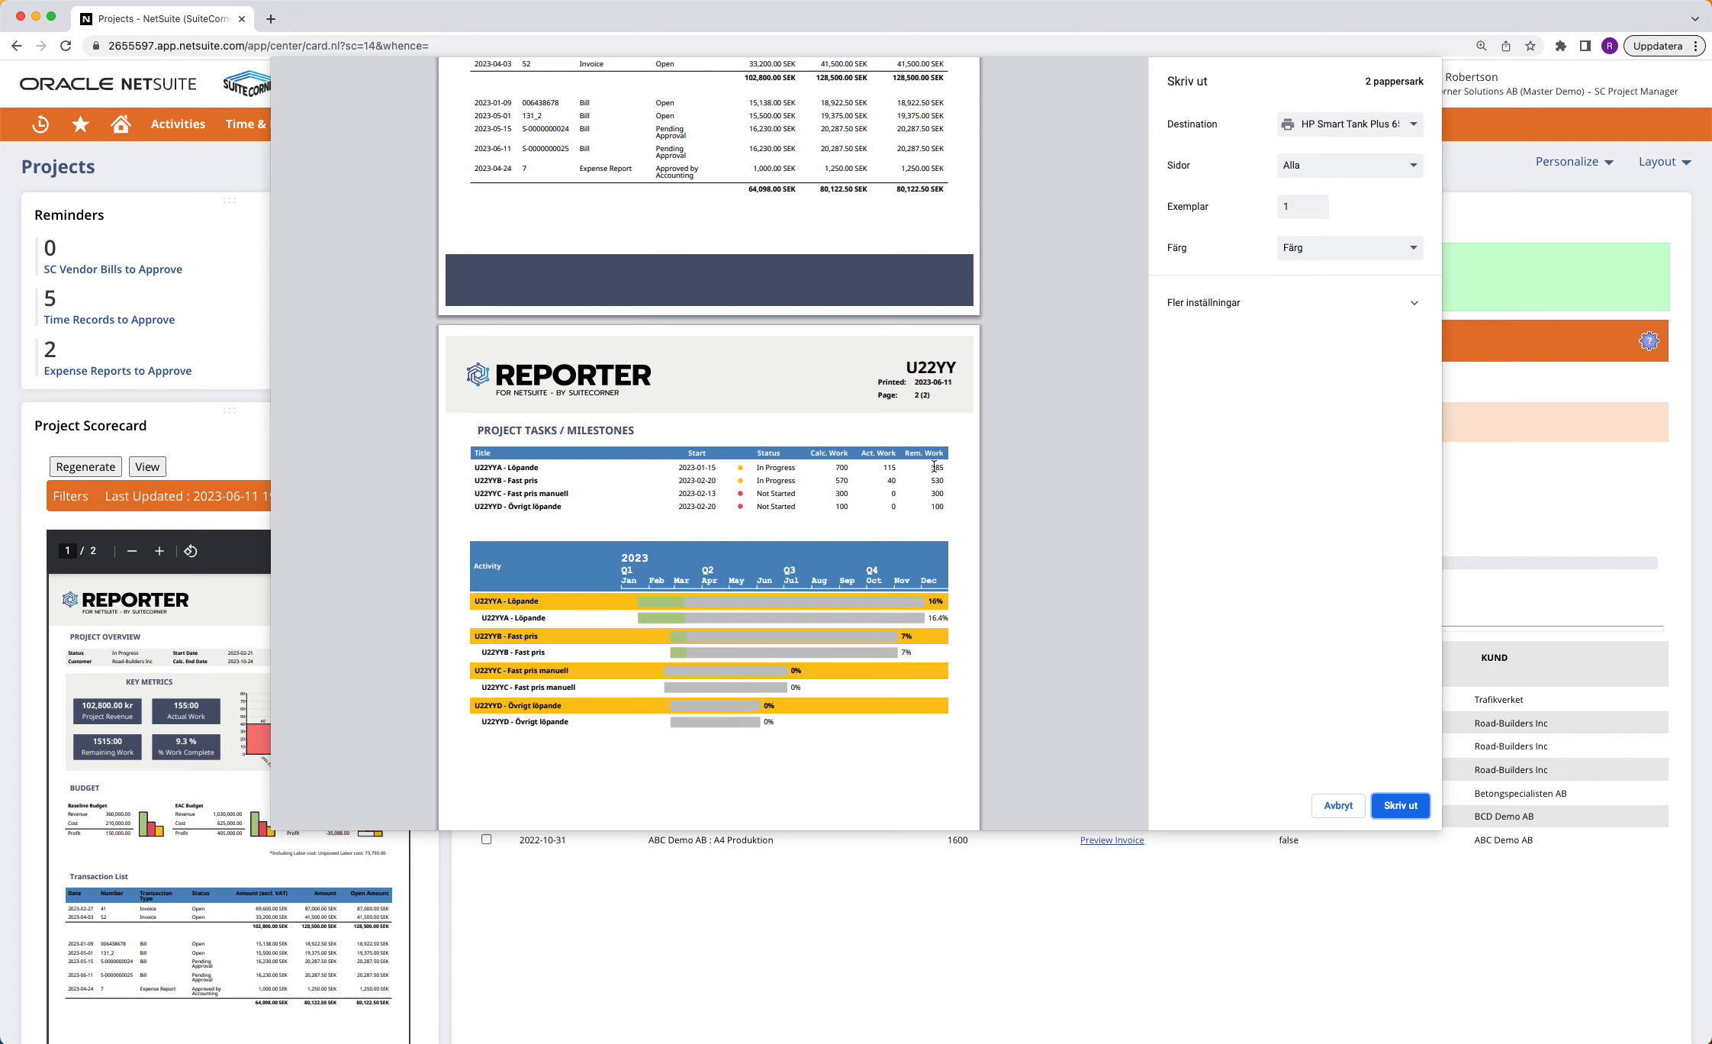
scroll(930, 466, "down", 2)
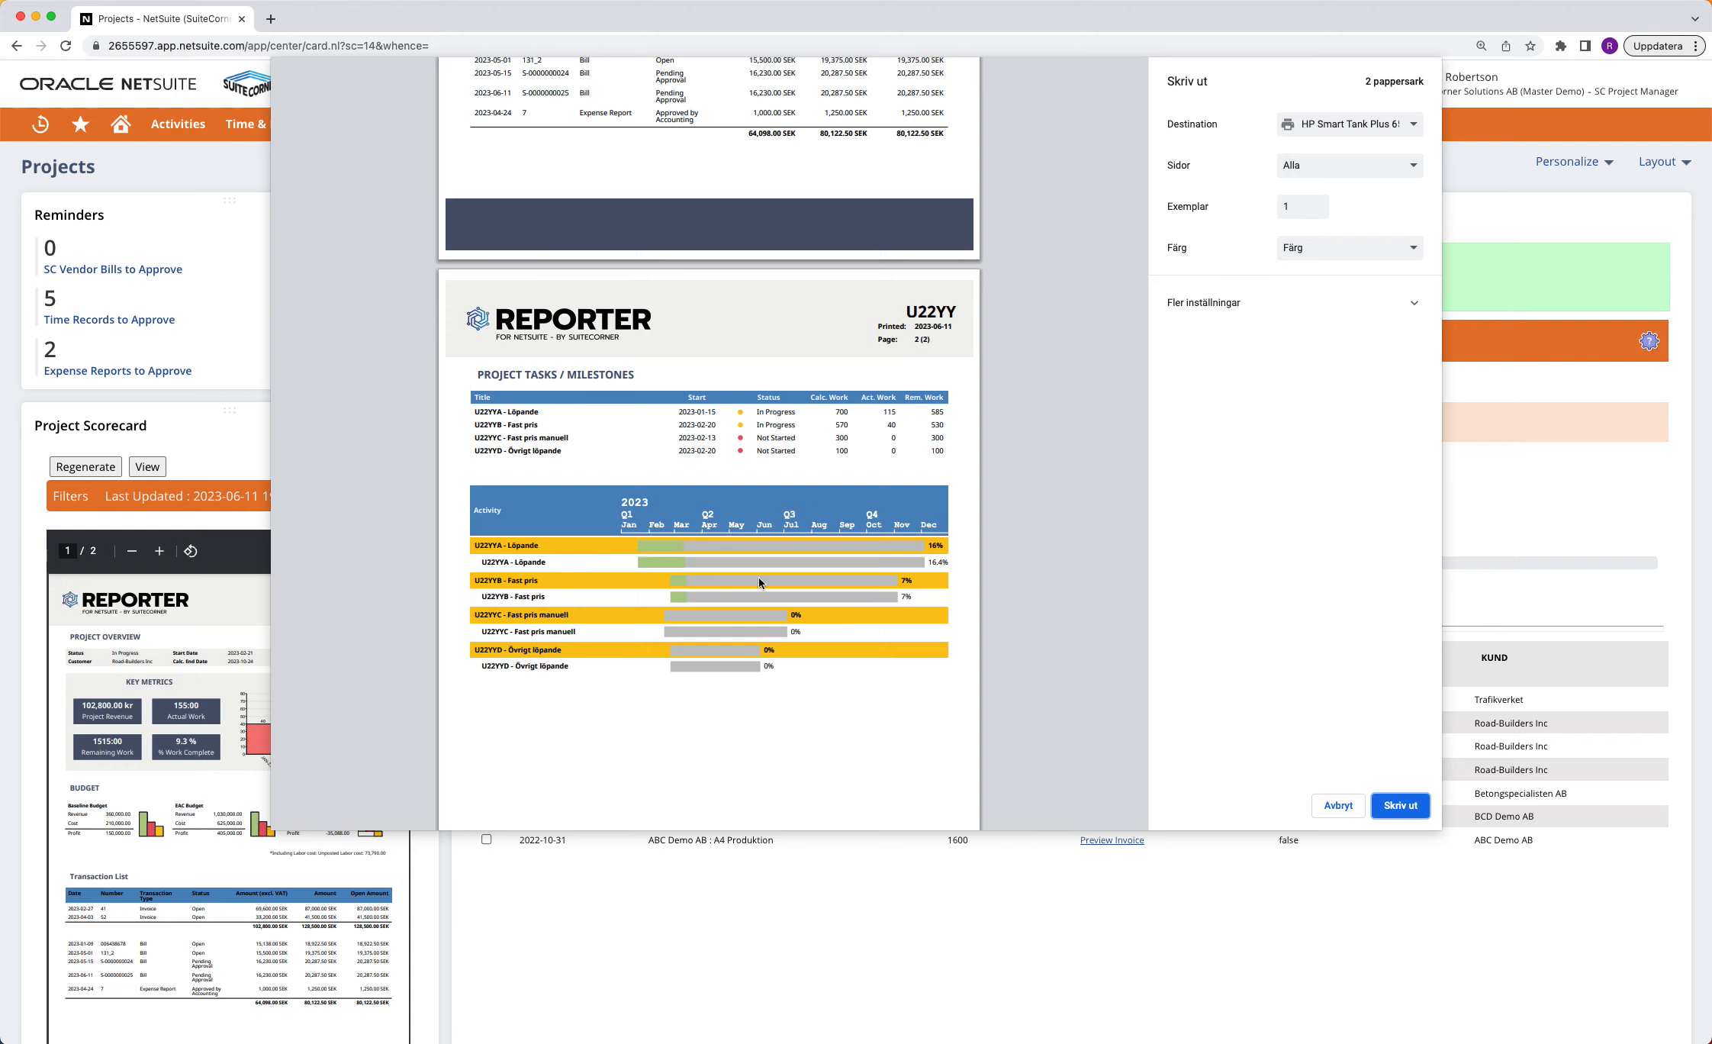
scroll(751, 606, "up", 2)
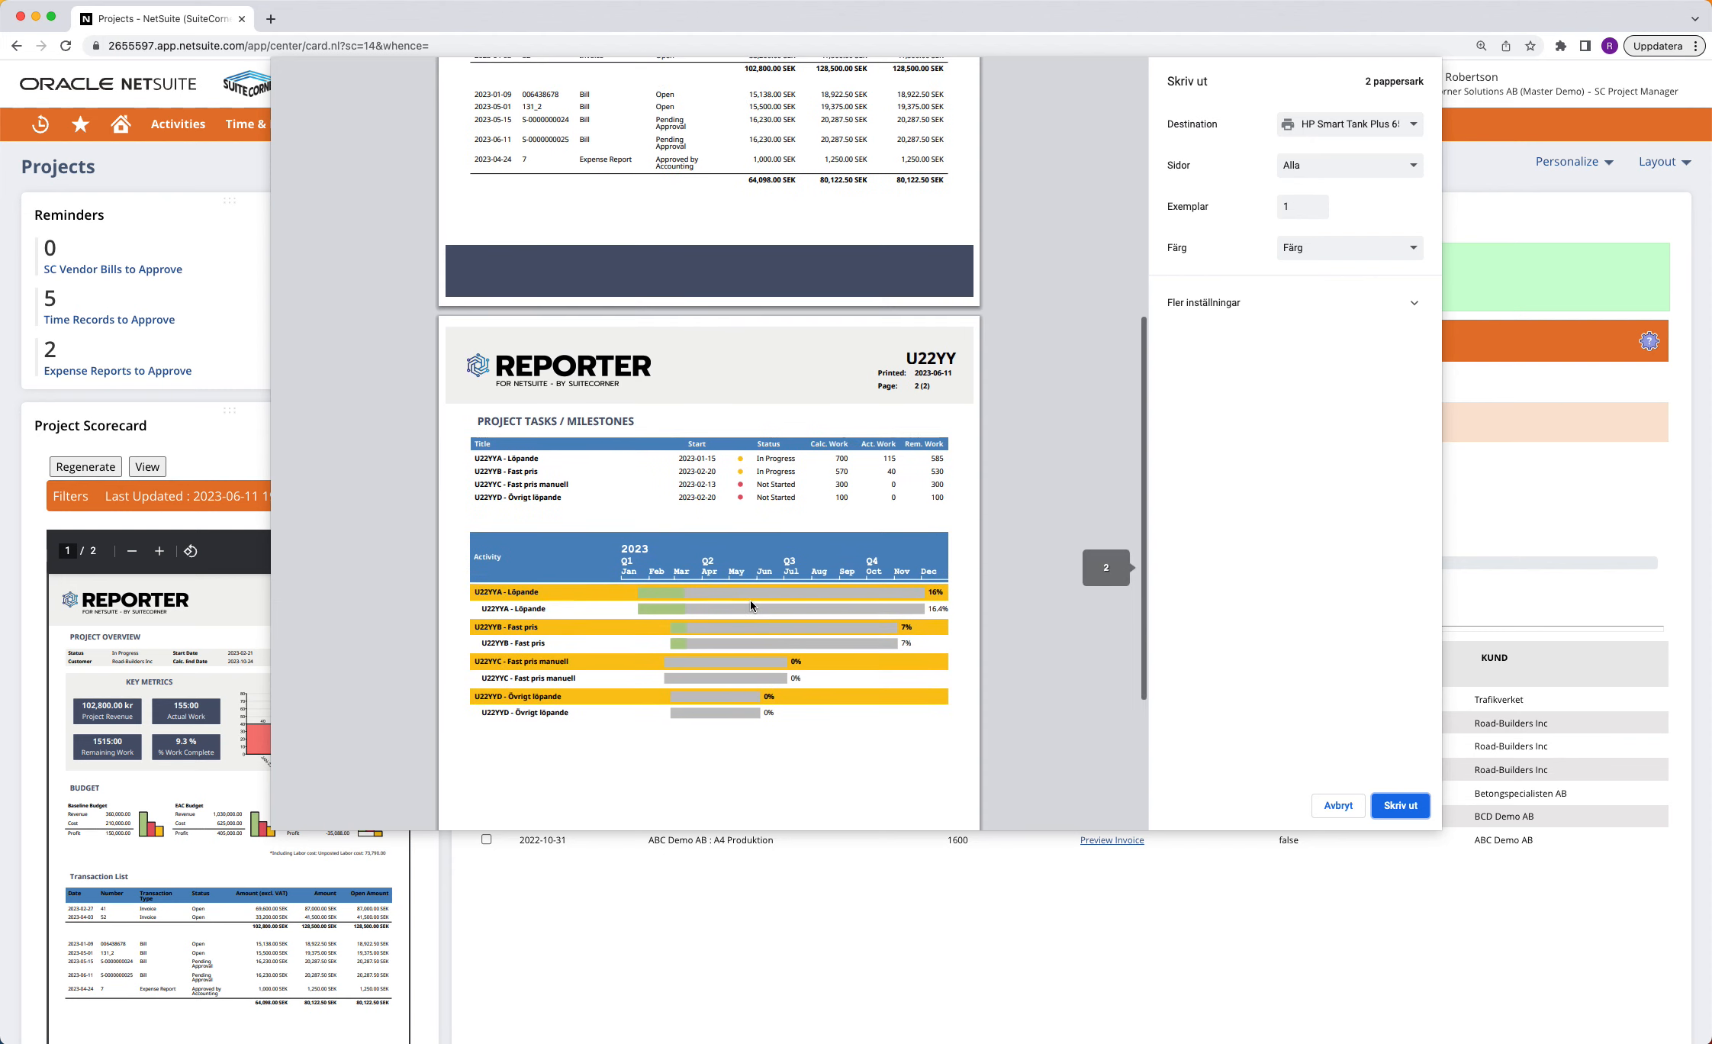
scroll(751, 604, "up", 10)
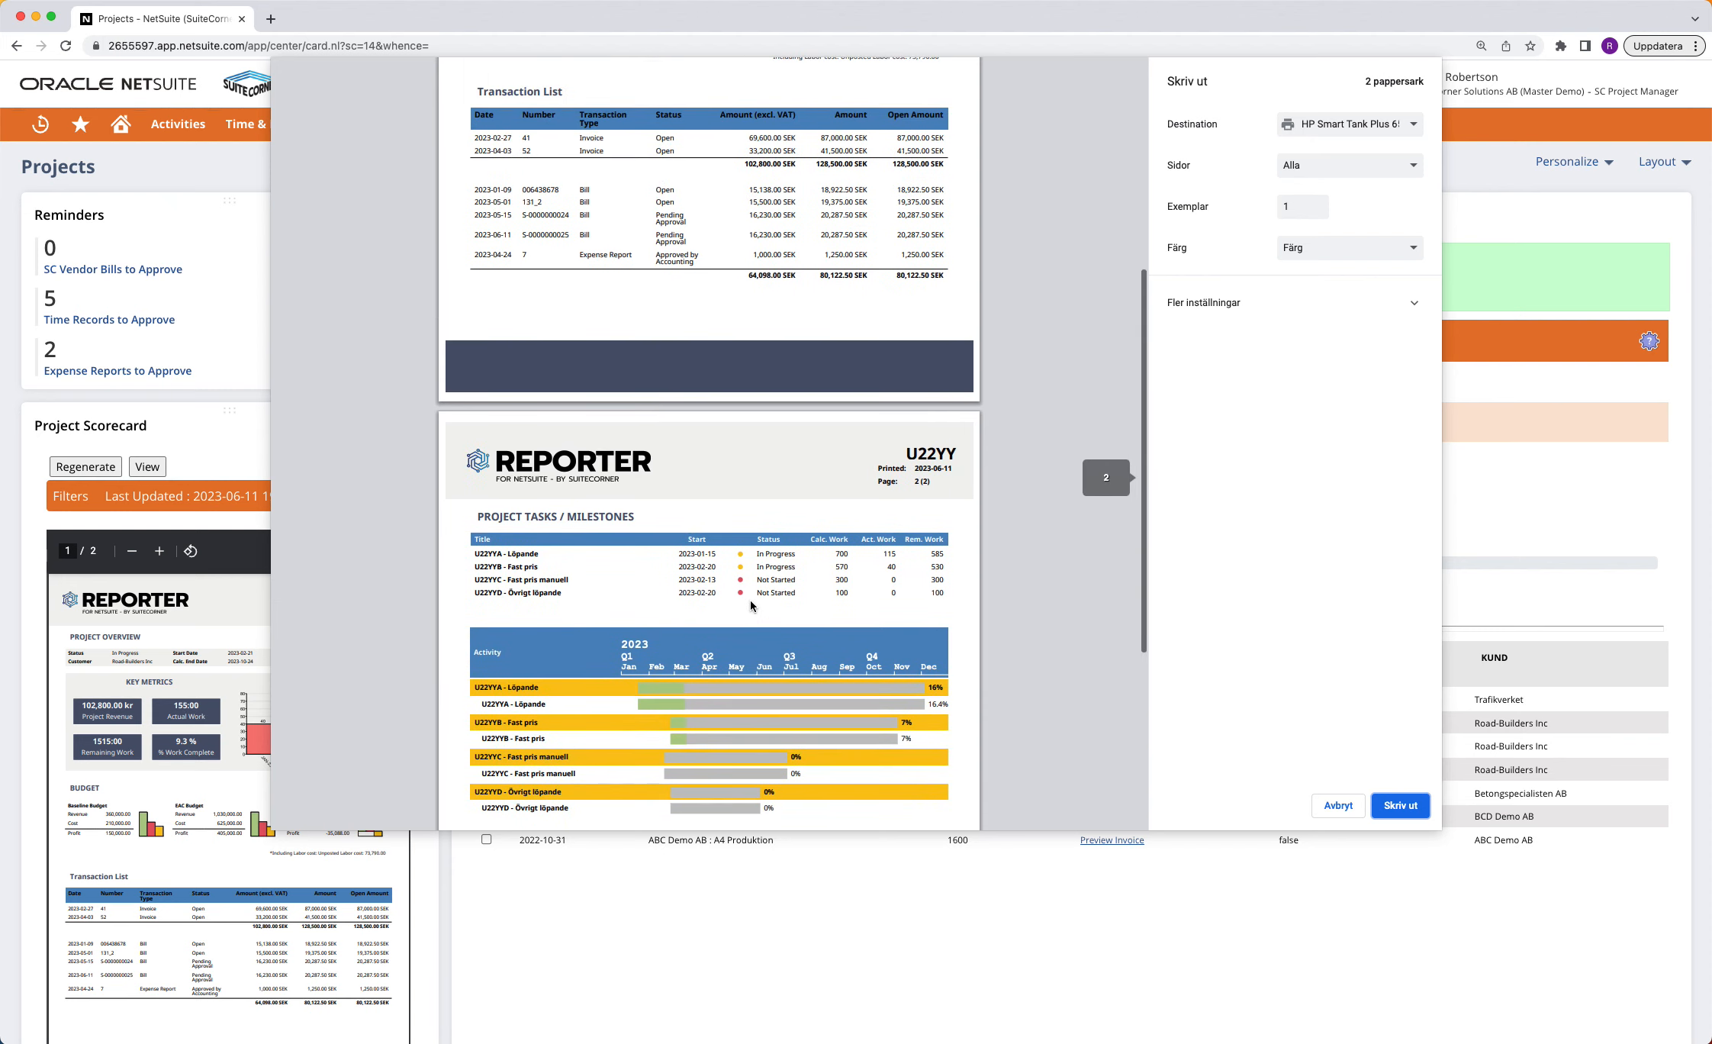
scroll(751, 605, "up", 2)
key("Escape")
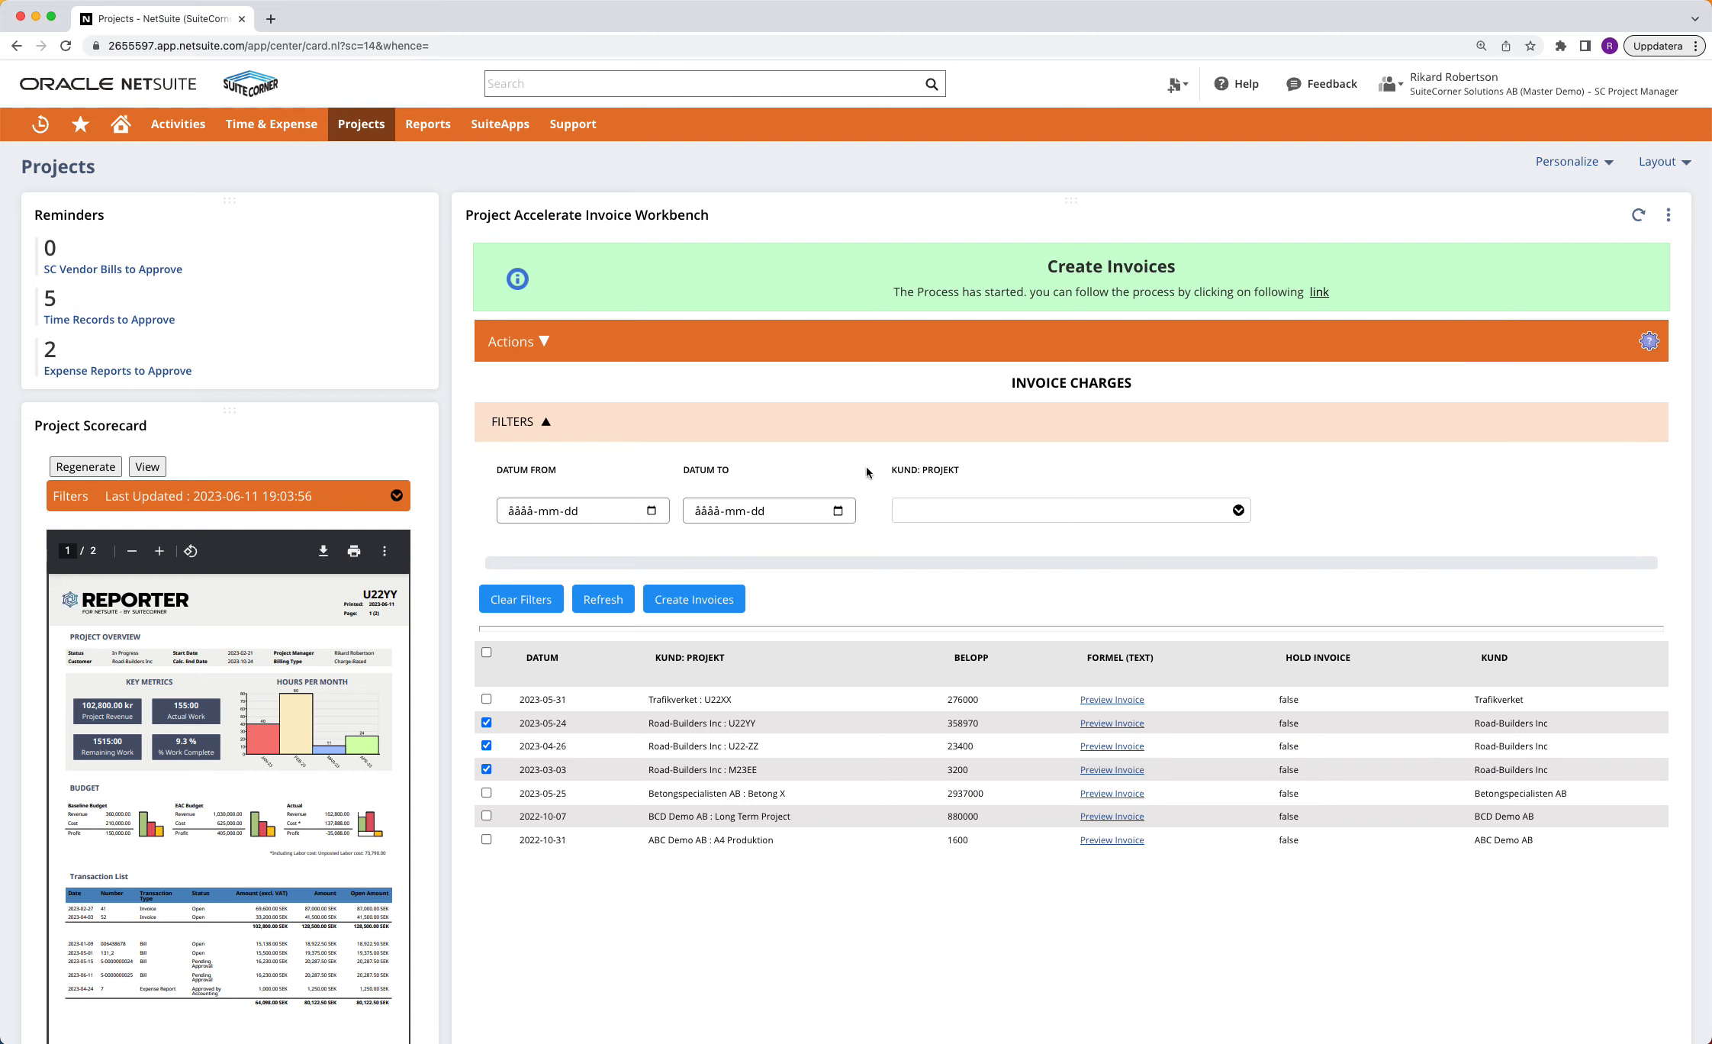
Open the Road-Builders Inc invoice dated 2023-06-11 from the invoice list and review its item lines
mouse_move(361, 124)
left_click(381, 263)
left_click(84, 312)
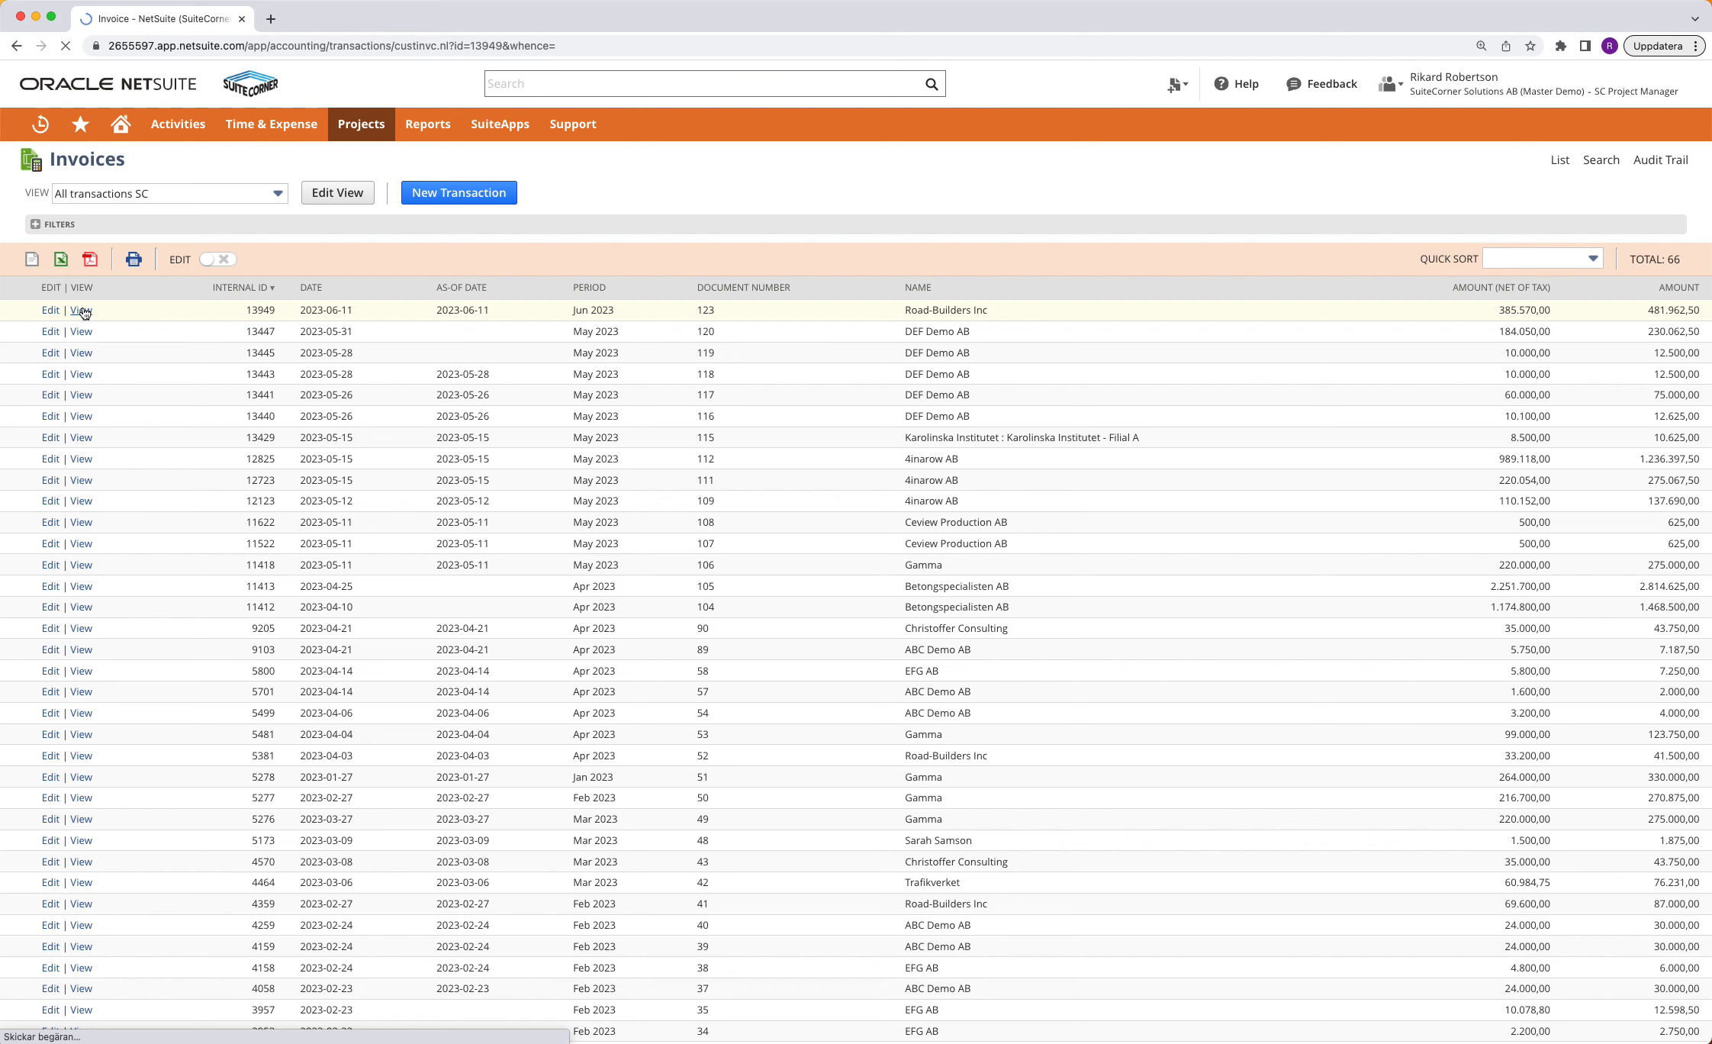
scroll(1352, 593, "down", 3)
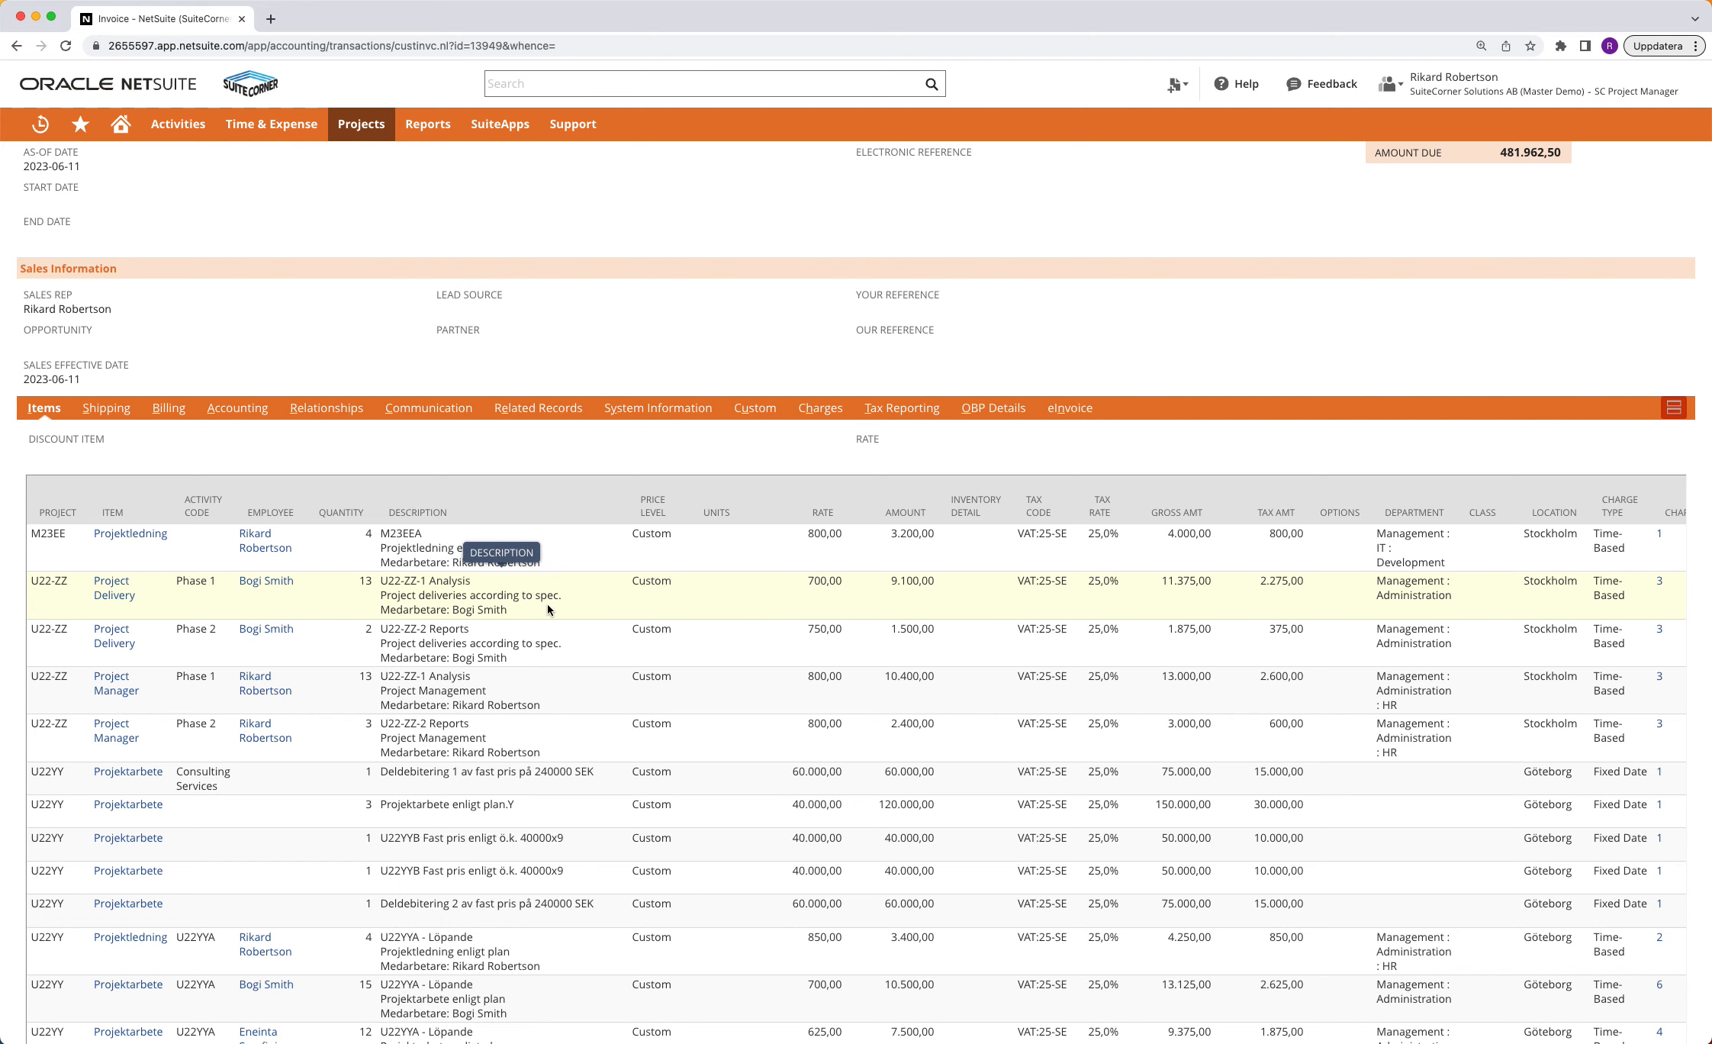
scroll(352, 639, "down", 5)
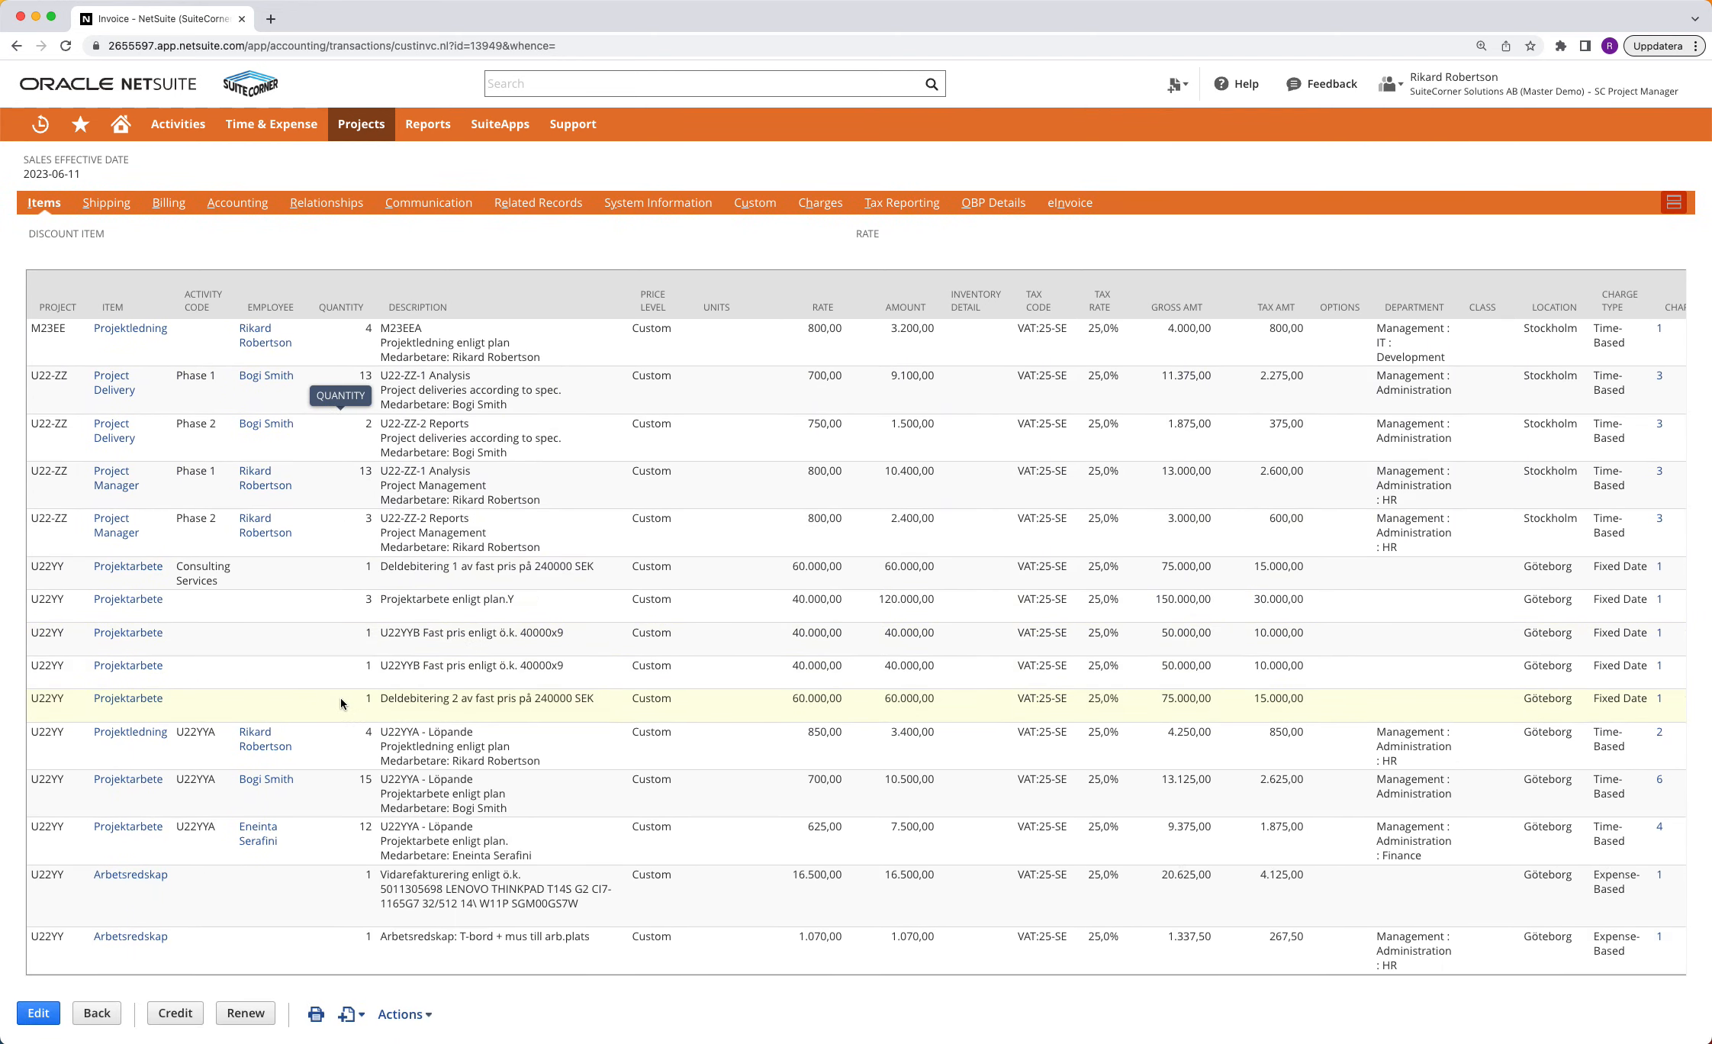
scroll(279, 372, "up", 12)
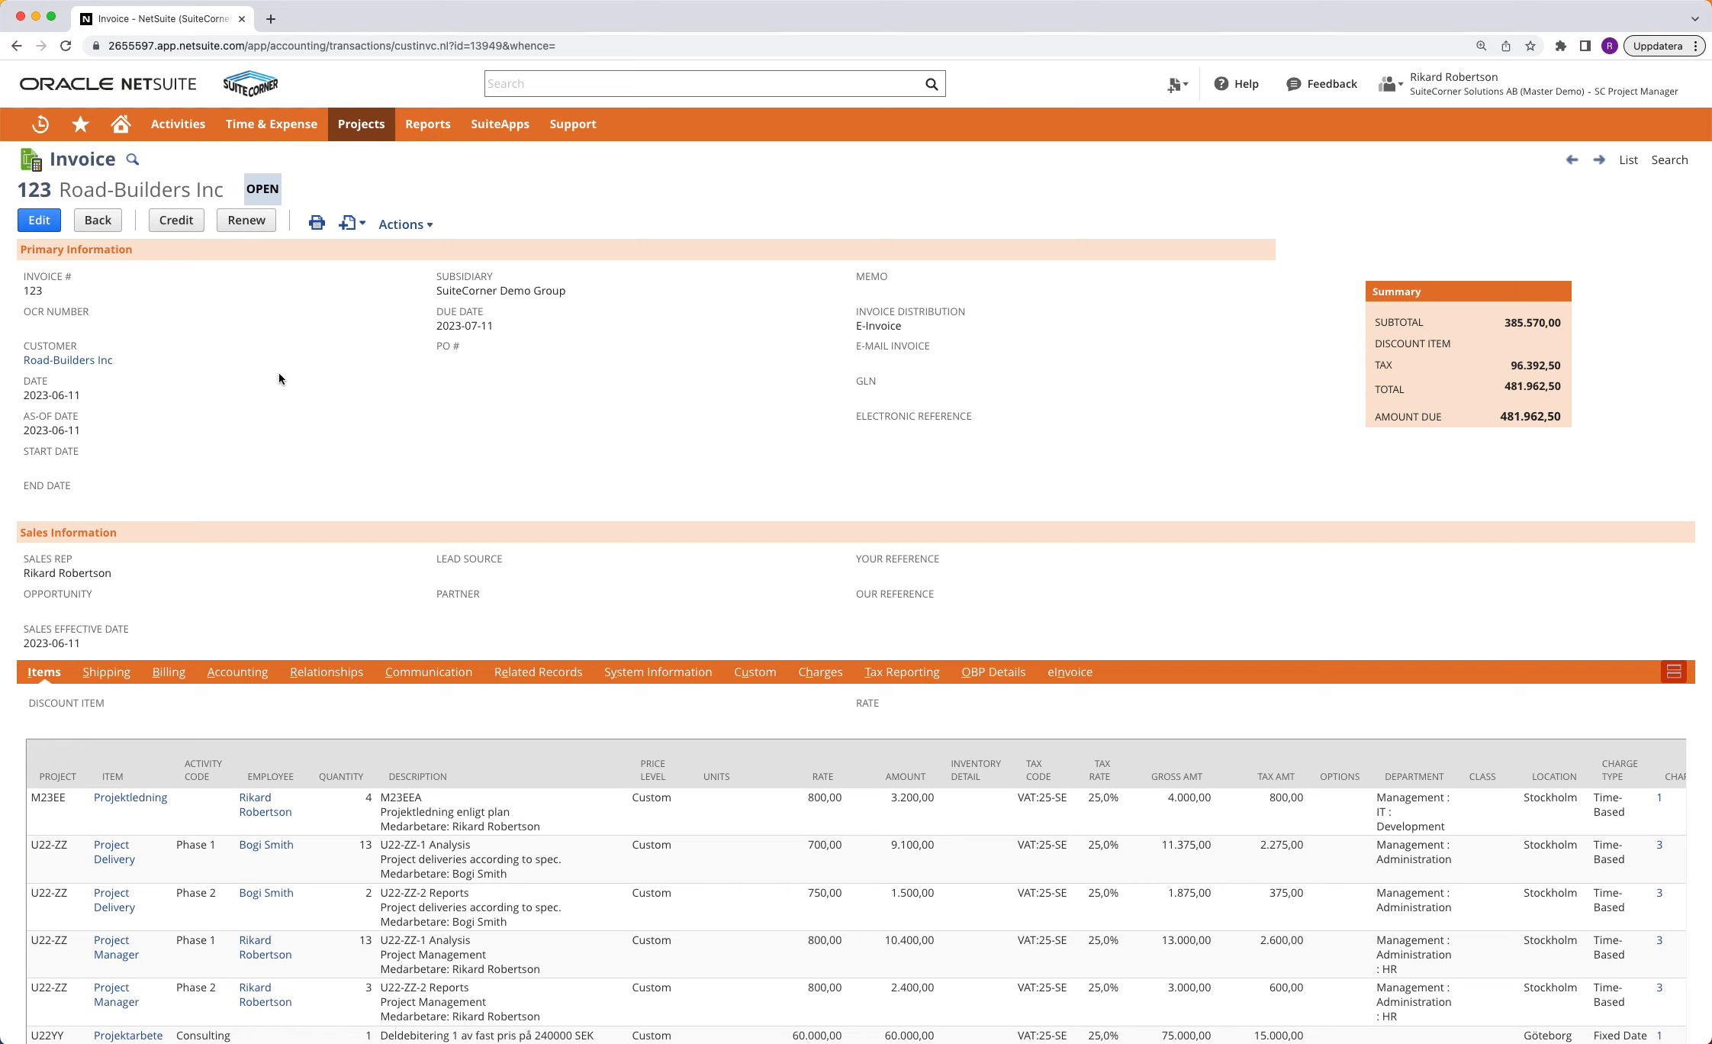